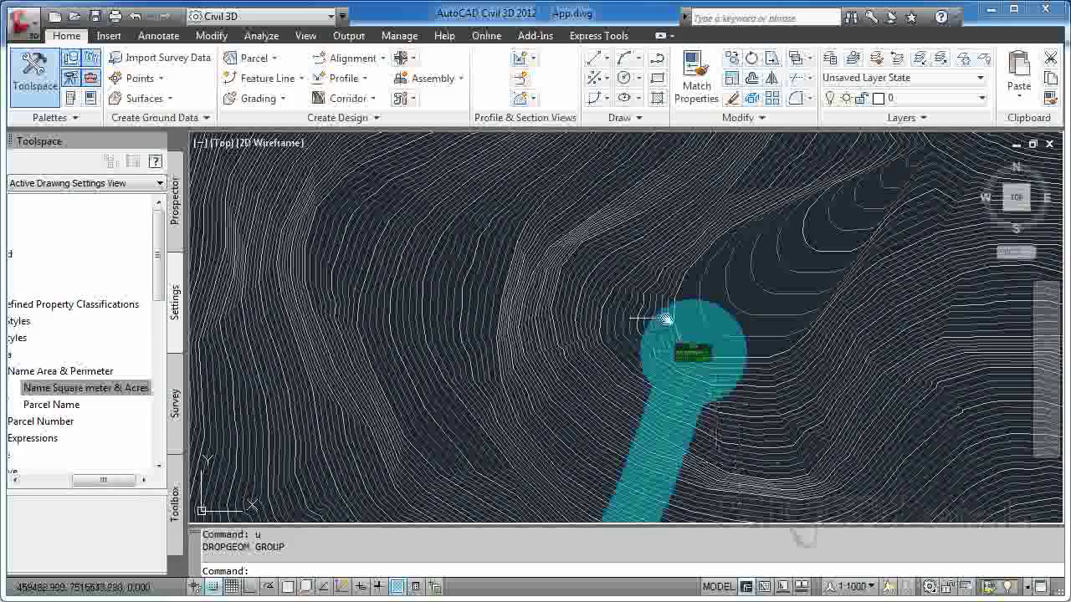
middle_click_drag(678, 435, 704, 277)
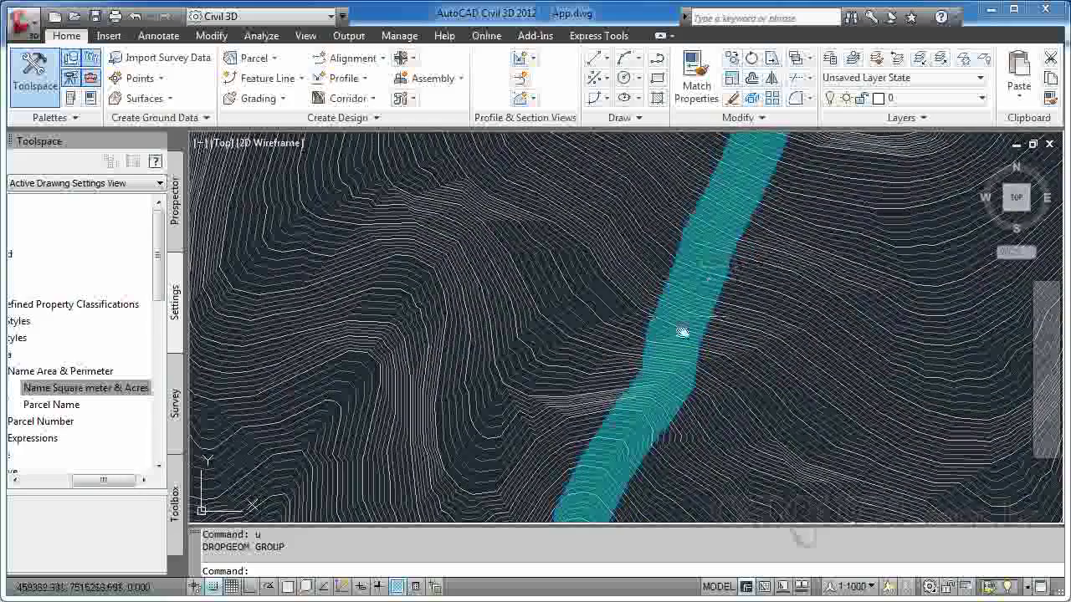
mouse_move(814, 301)
middle_mouse_down()
mouse_move(770, 411)
mouse_move(771, 291)
mouse_move(754, 360)
middle_mouse_up()
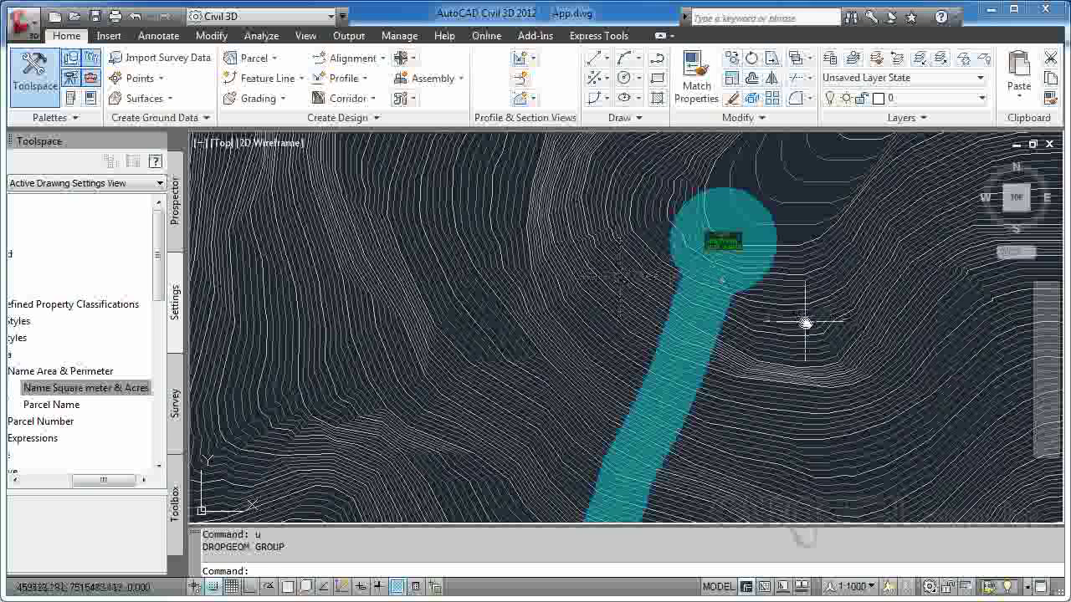
mouse_move(805, 323)
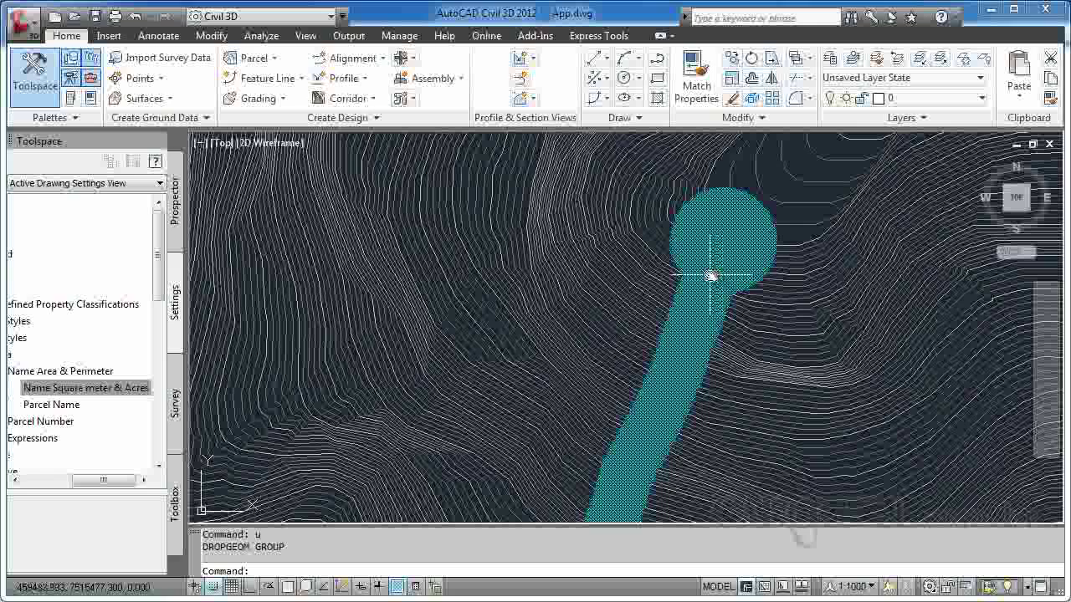
mouse_move(846, 287)
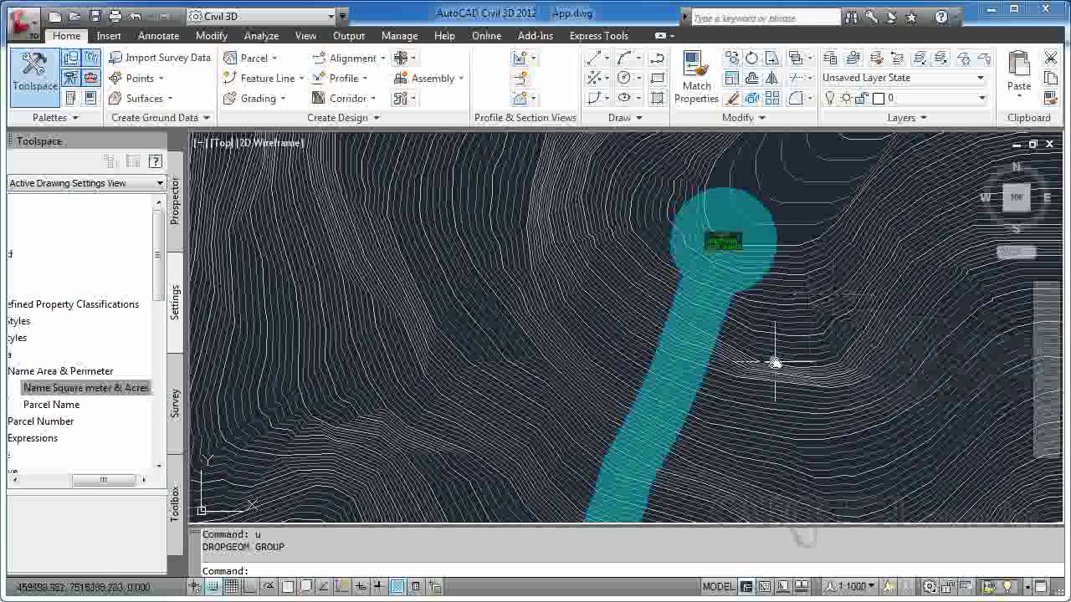
scroll(716, 430, "down", 5)
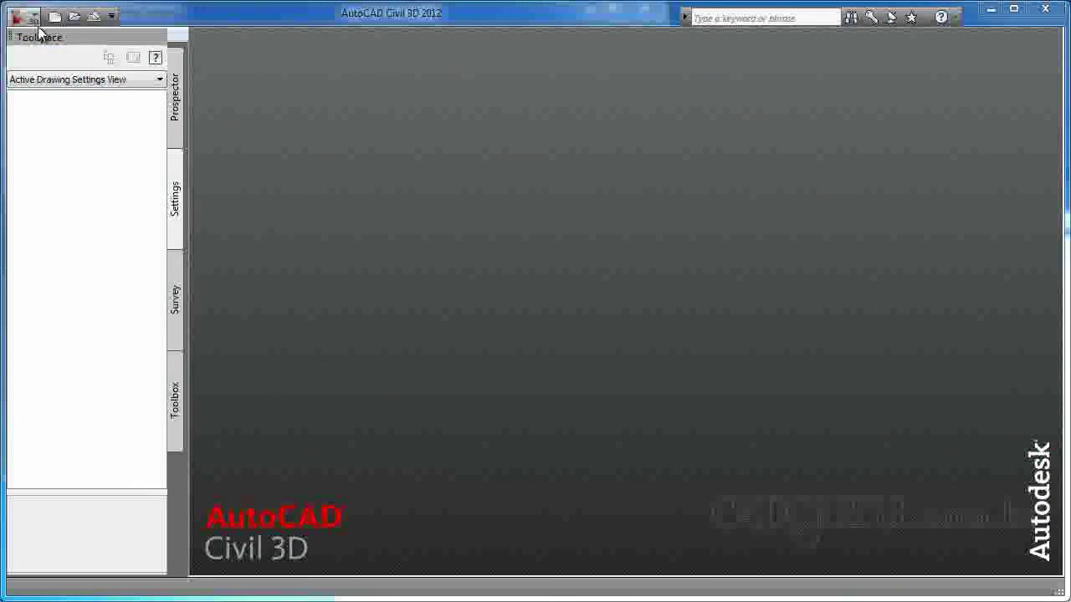
Step: Open the App.dwg drawing from the recent documents
left_click(34, 21)
left_click(210, 134)
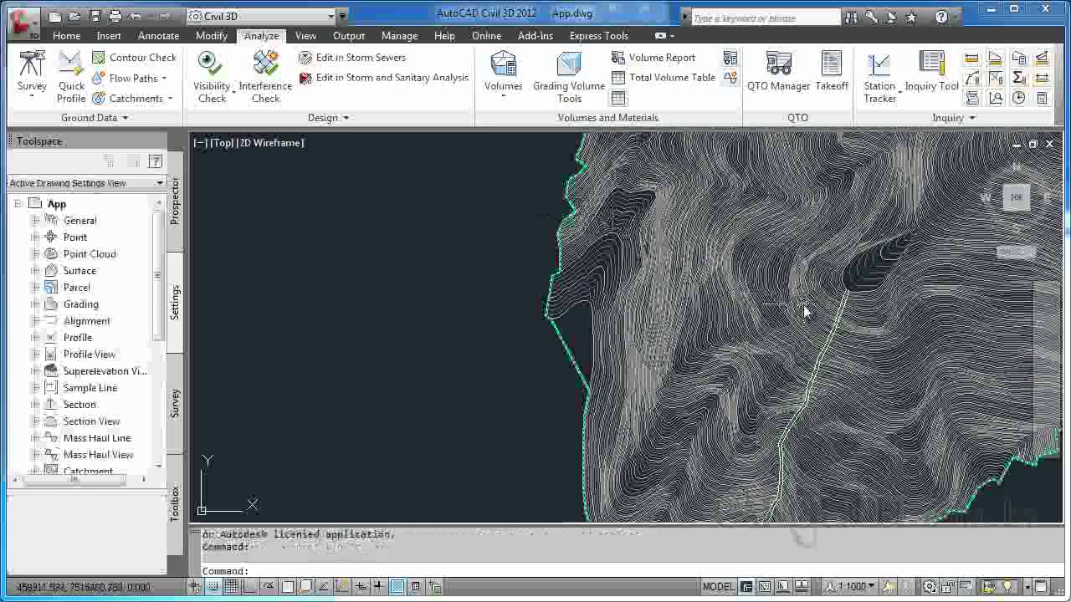
Step: Examine the stream's two bank lines and centerline across the contour surface, up to its upper end
scroll(803, 313, "up", 3)
scroll(803, 312, "down", 3)
middle_click_drag(803, 312, 765, 212)
scroll(765, 212, "up", 4)
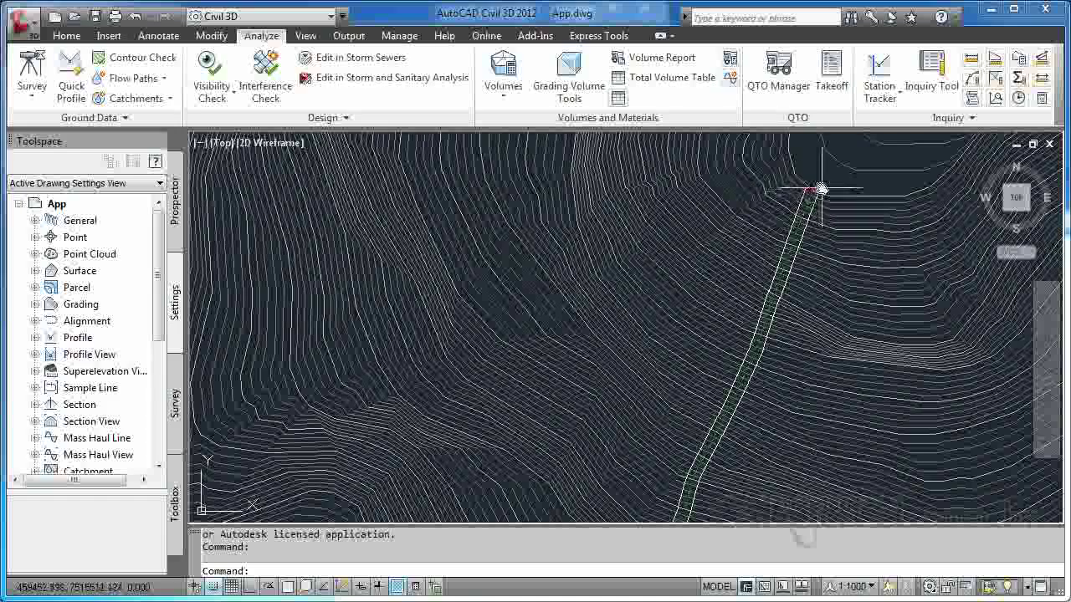
middle_click_drag(803, 388, 794, 197)
middle_click_drag(711, 387, 751, 172)
mouse_move(679, 382)
middle_mouse_down()
mouse_move(684, 167)
mouse_move(538, 432)
middle_mouse_up()
mouse_move(471, 421)
middle_mouse_down()
mouse_move(641, 449)
mouse_move(641, 268)
mouse_move(700, 210)
mouse_move(677, 242)
mouse_move(689, 193)
middle_mouse_up()
scroll(693, 241, "up", 5)
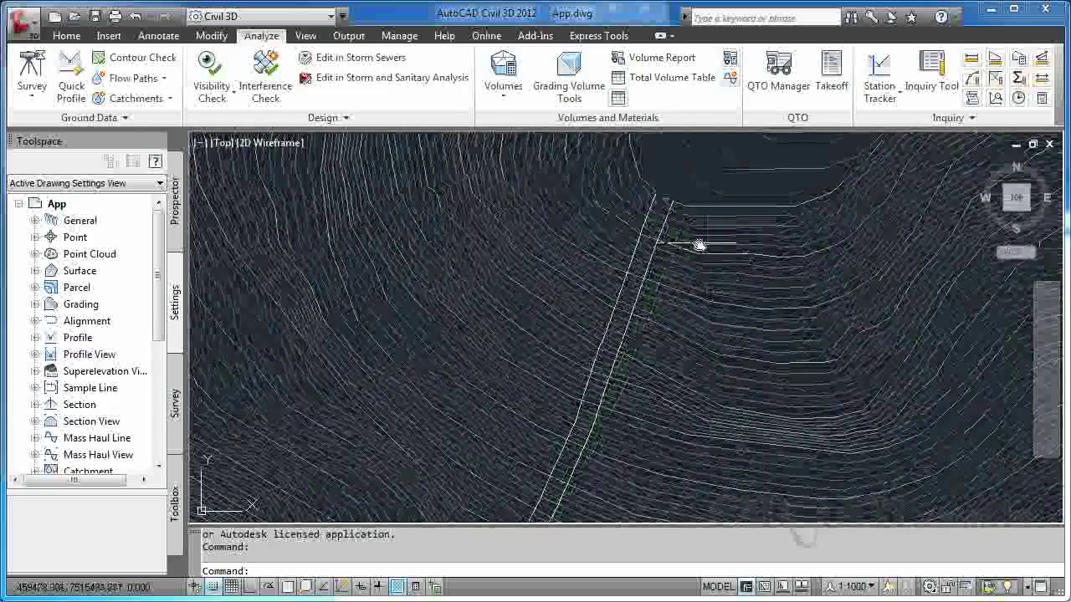
middle_click_drag(693, 241, 681, 323)
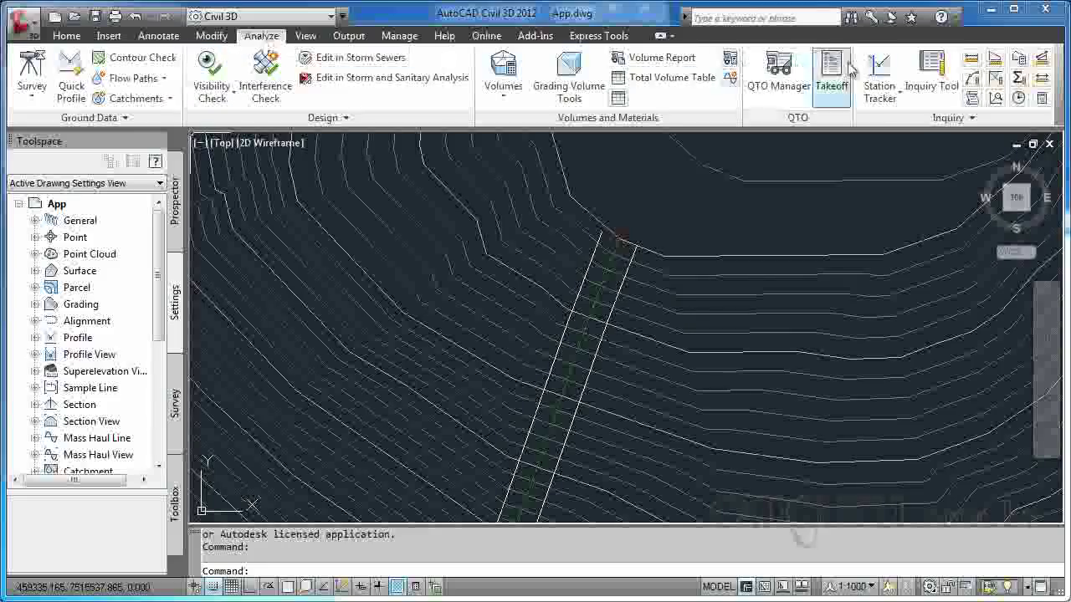
Step: Measure the stream's width at its upper end between the endpoints of its two bank lines
left_click(977, 66)
right_click(610, 239, "shift")
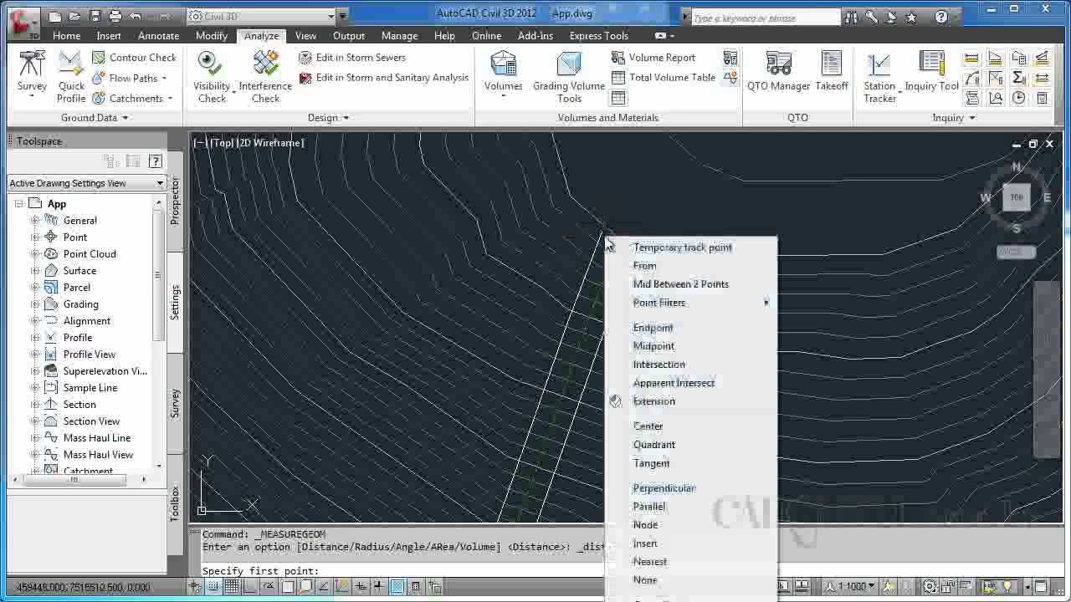
key("e")
left_click(606, 240)
right_click(645, 253, "shift")
key("e")
scroll(636, 251, "up", 6)
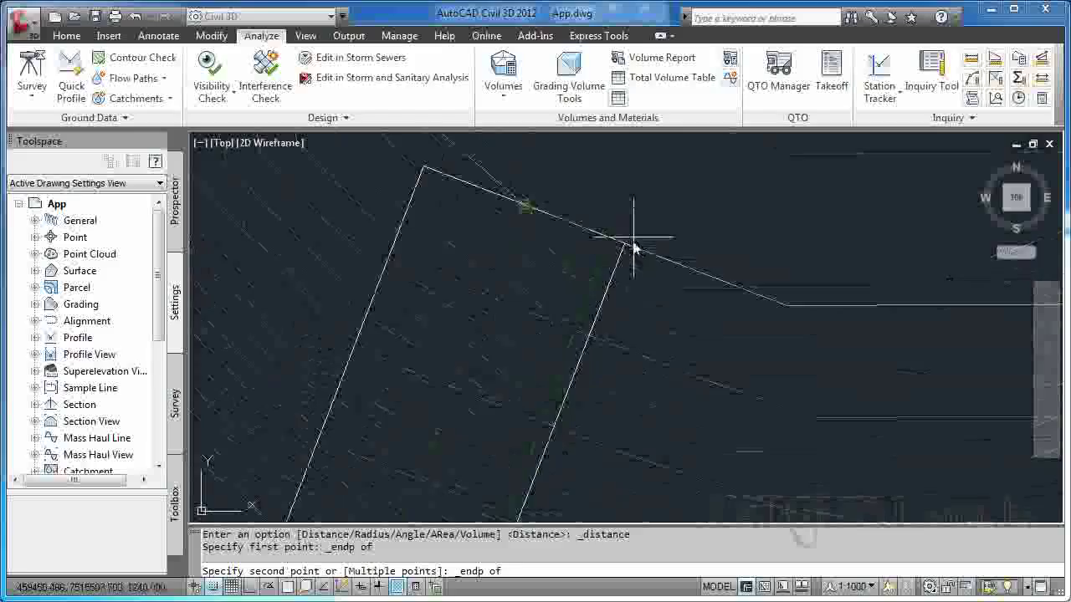
left_click(623, 242)
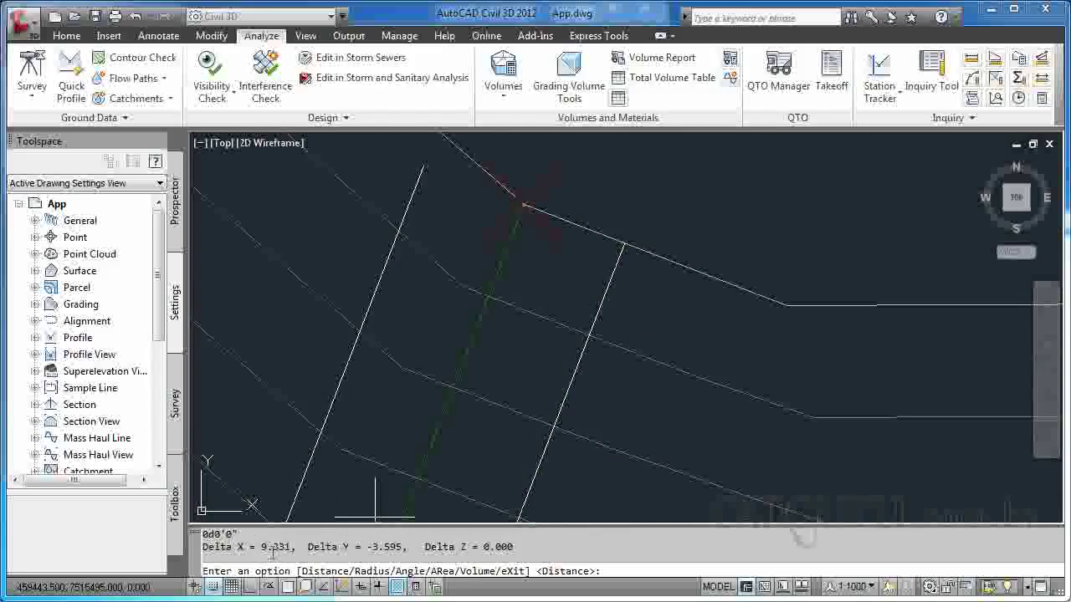
scroll(555, 435, "down", 4)
scroll(515, 303, "down", 3)
key("Escape")
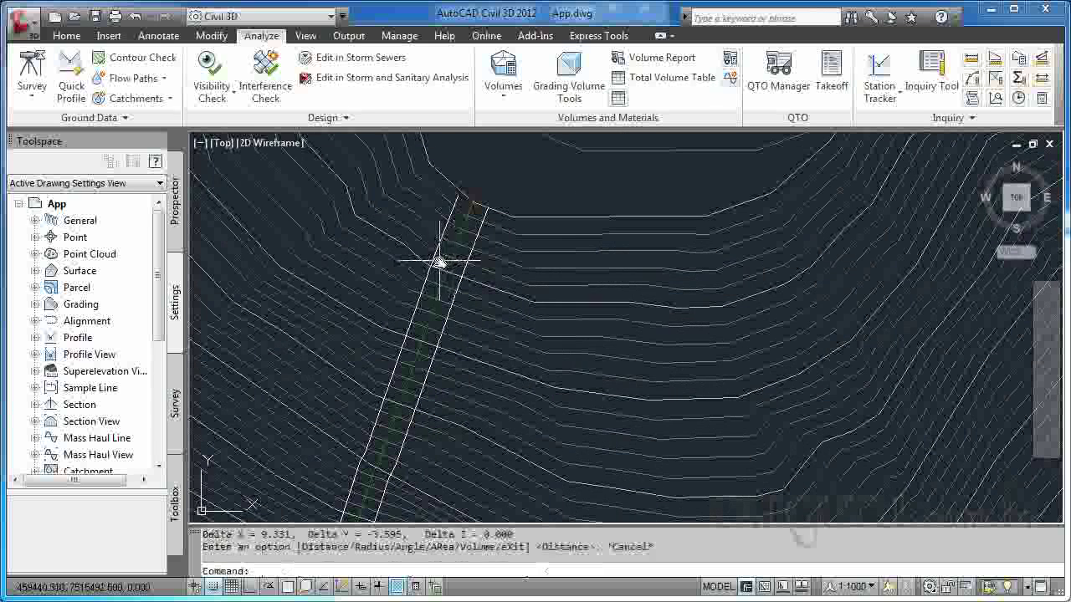
Step: Offset both stream bank lines outward by 30, one to each side of the stream
scroll(494, 307, "down", 3)
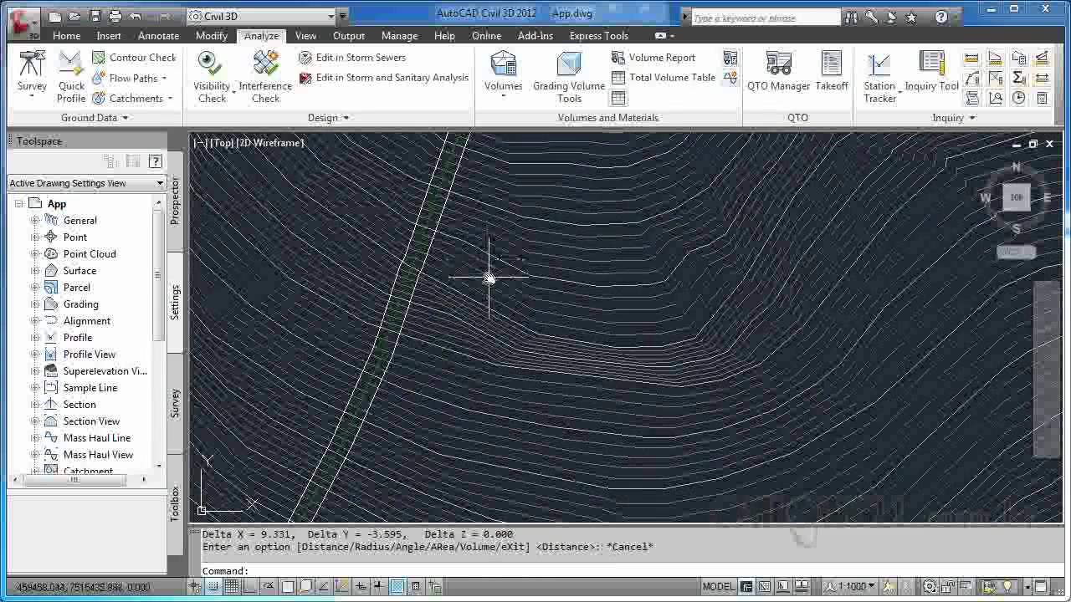
scroll(550, 335, "down", 4)
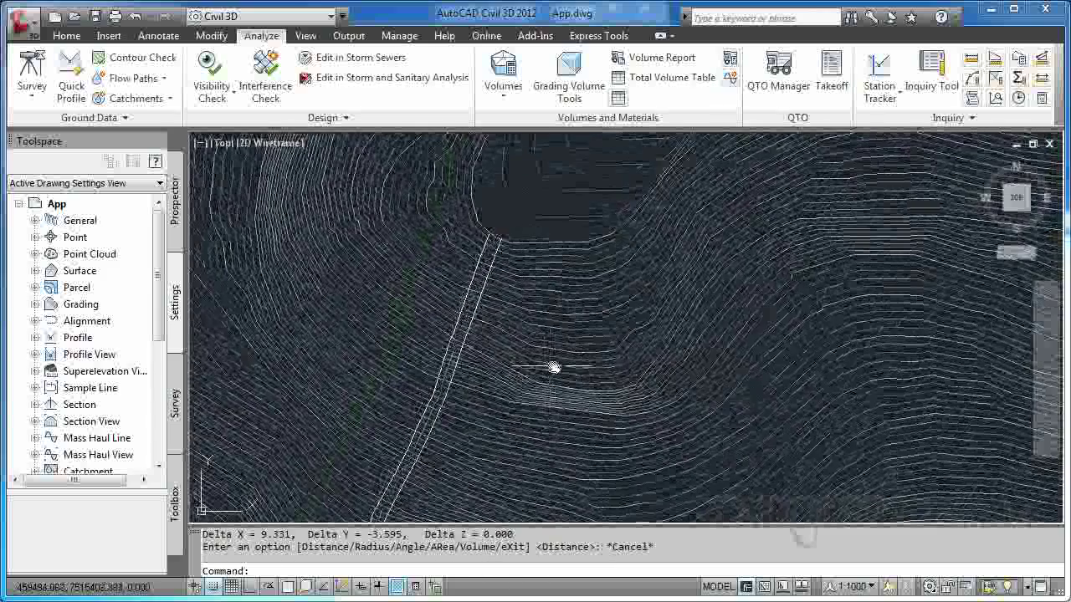
type("o")
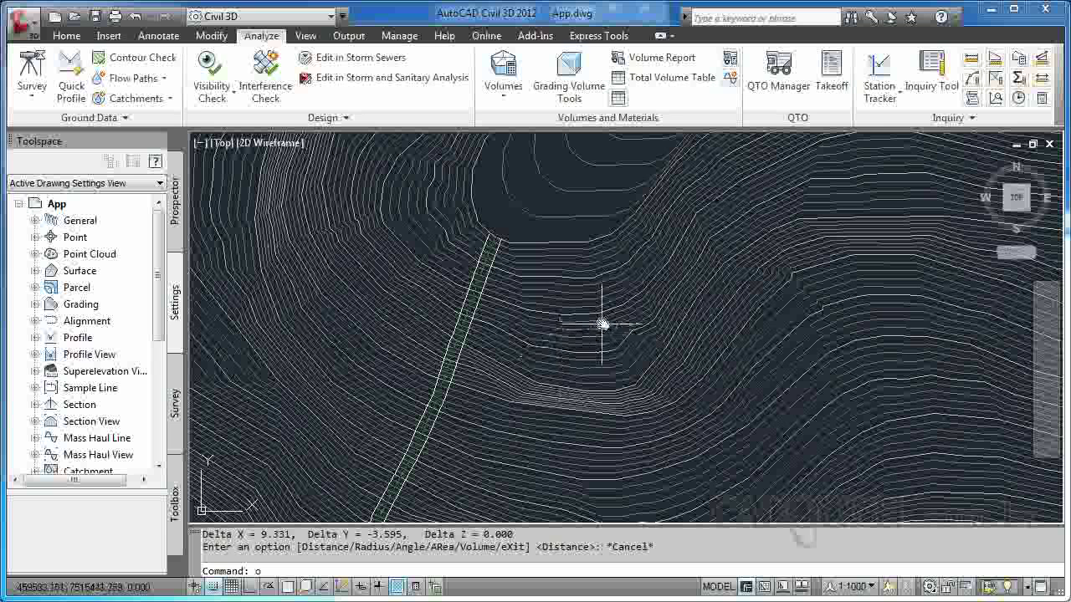
key("Return")
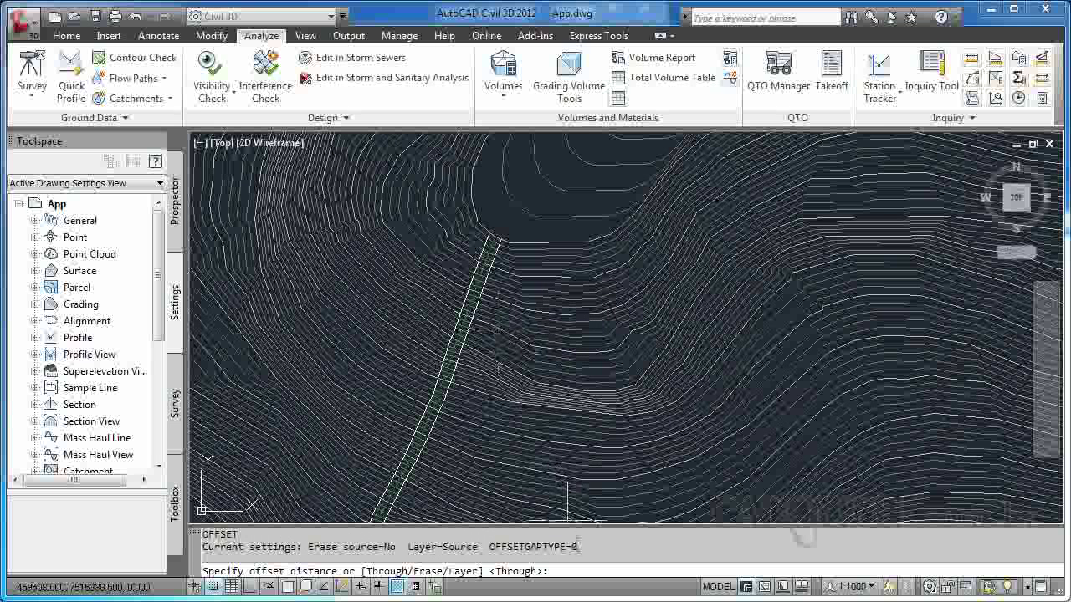
type("3")
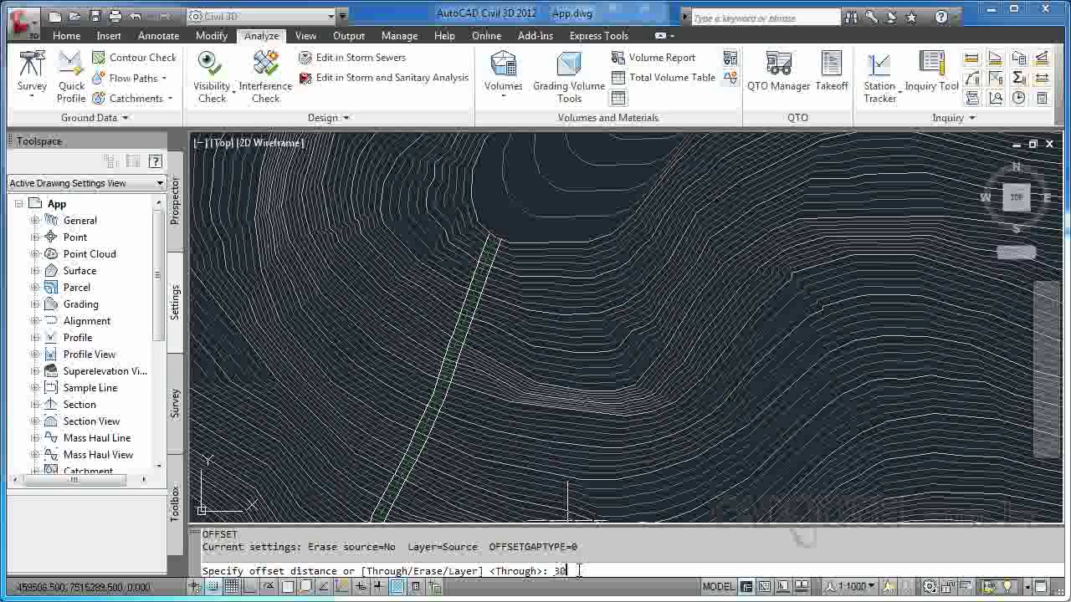
type("0")
key("Return")
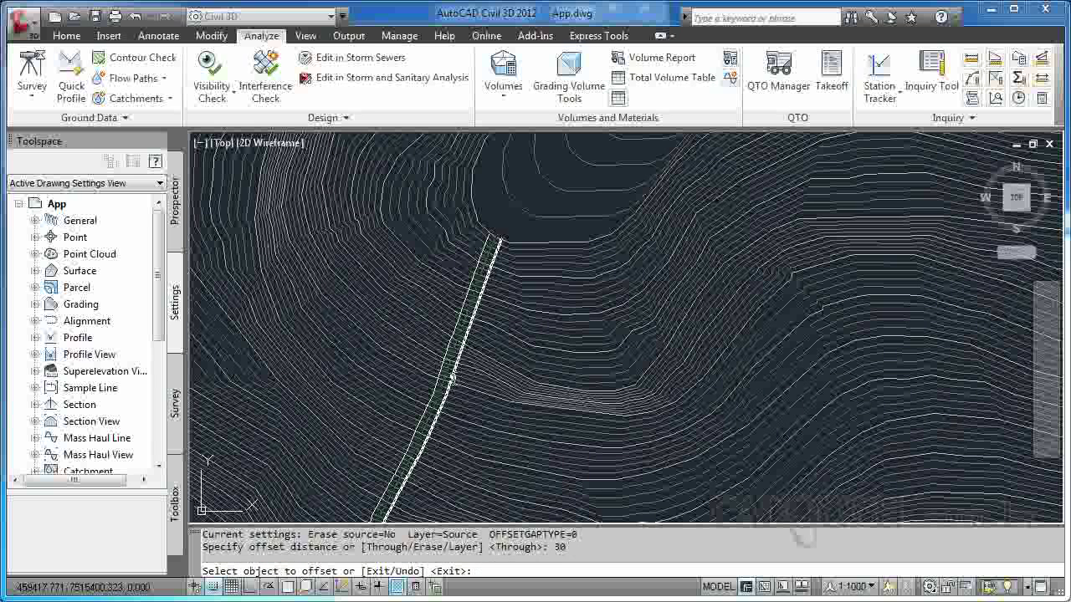
left_click(456, 379)
left_click(511, 390)
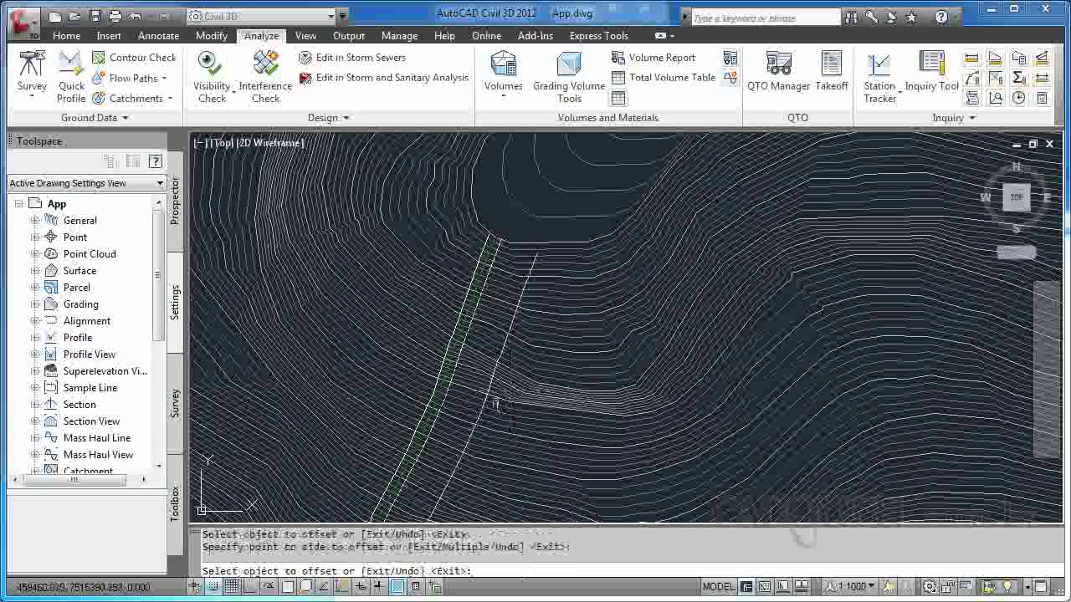
left_click(452, 381)
left_click(381, 361)
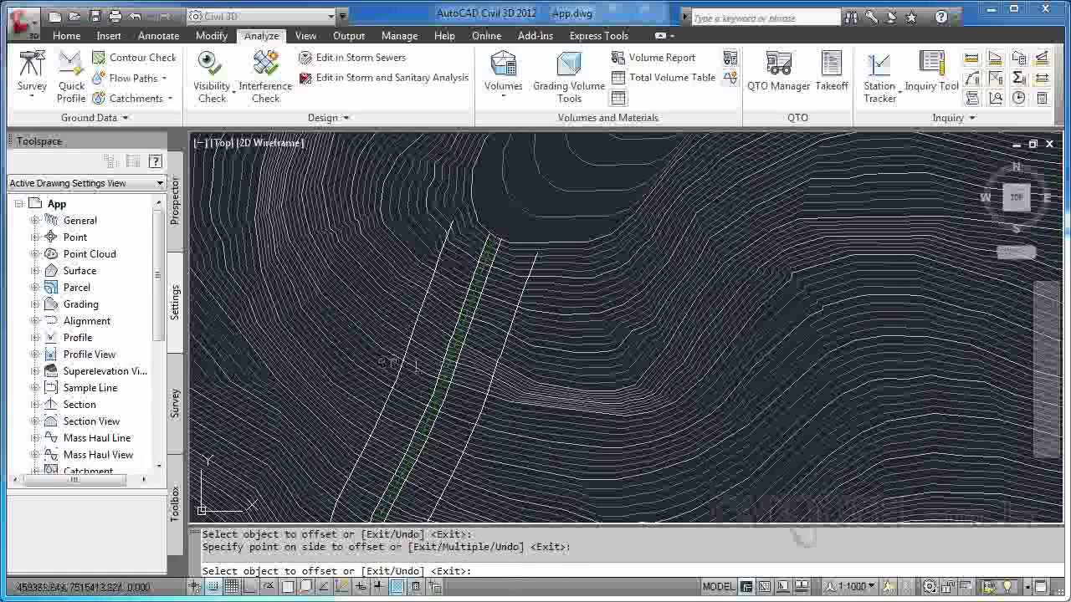
key("Escape")
Step: Examine the two offset lines along the stream, from its upper end down to its lower end
scroll(546, 297, "down", 7)
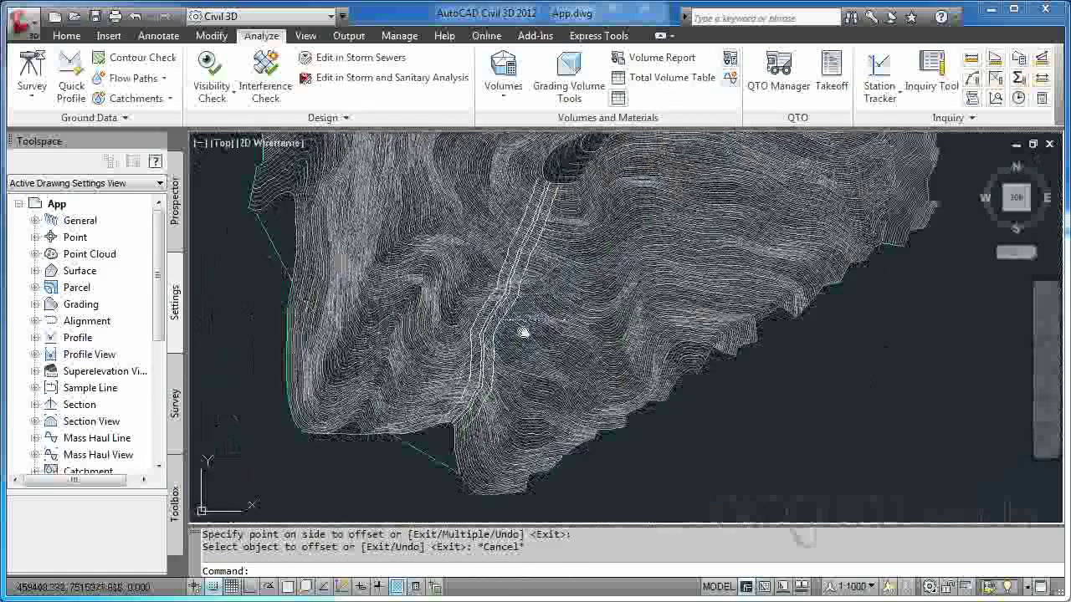
scroll(585, 239, "down", 2)
scroll(688, 426, "up", 3)
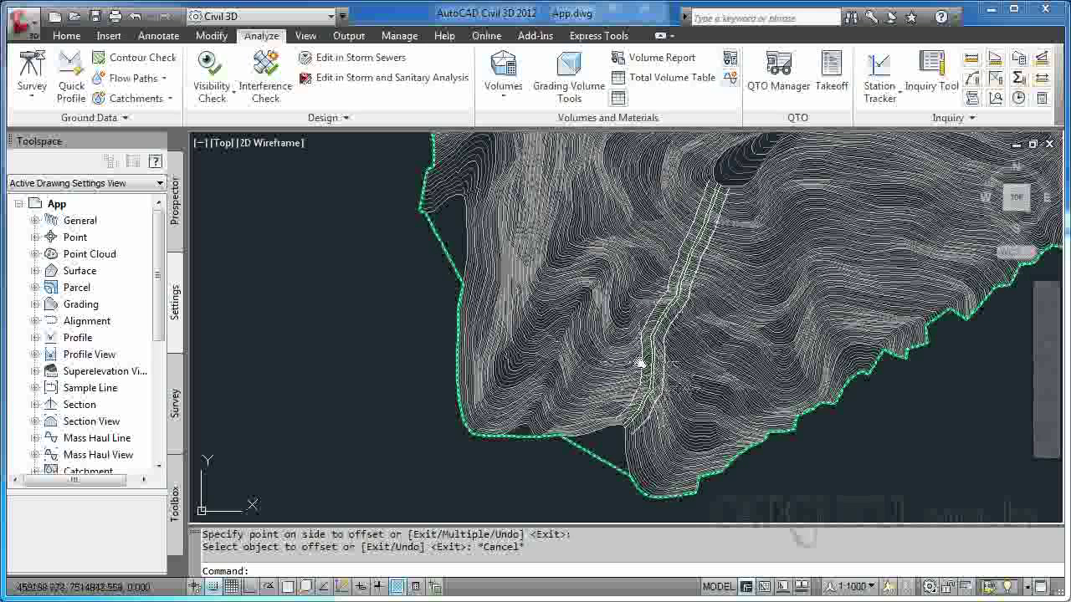
scroll(711, 288, "up", 6)
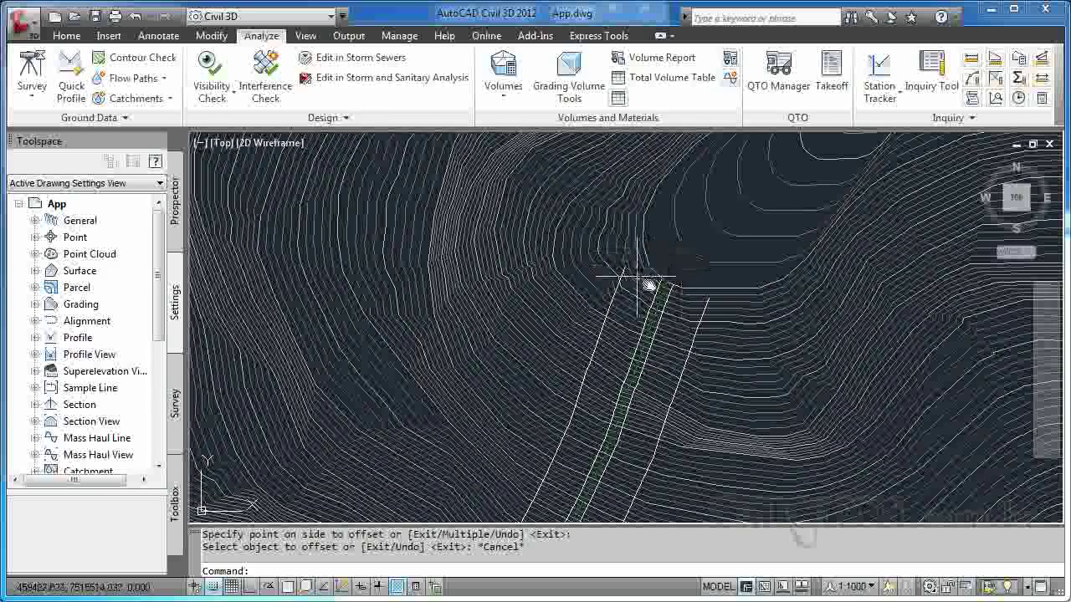
scroll(641, 254, "down", 3)
middle_click_drag(641, 254, 682, 151)
middle_click_drag(574, 354, 631, 222)
middle_click_drag(591, 435, 653, 250)
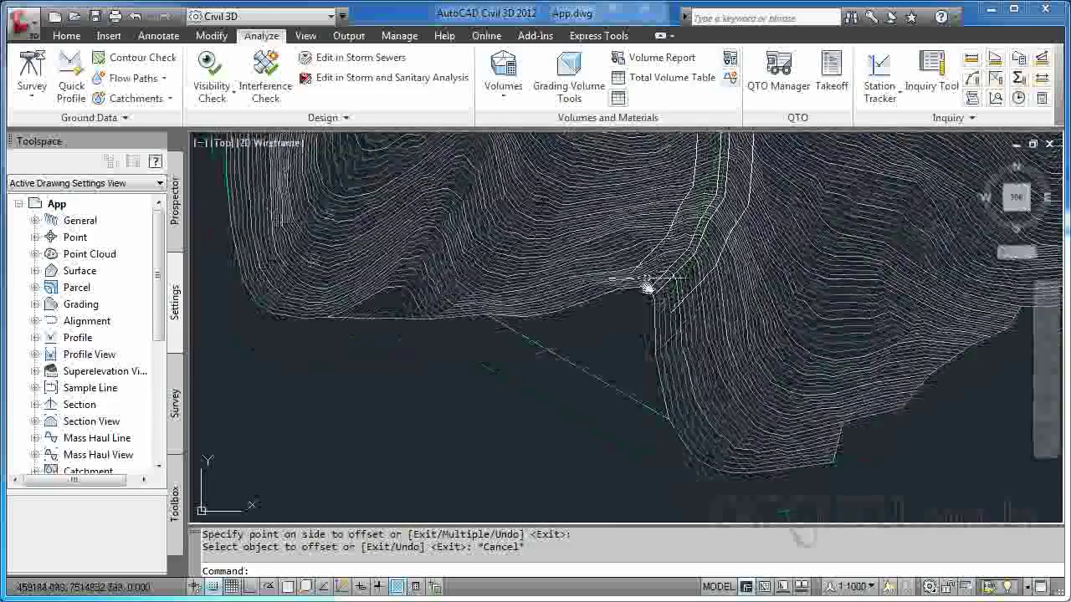
Step: Delete one object along the lower part of the stream
scroll(651, 251, "up", 4)
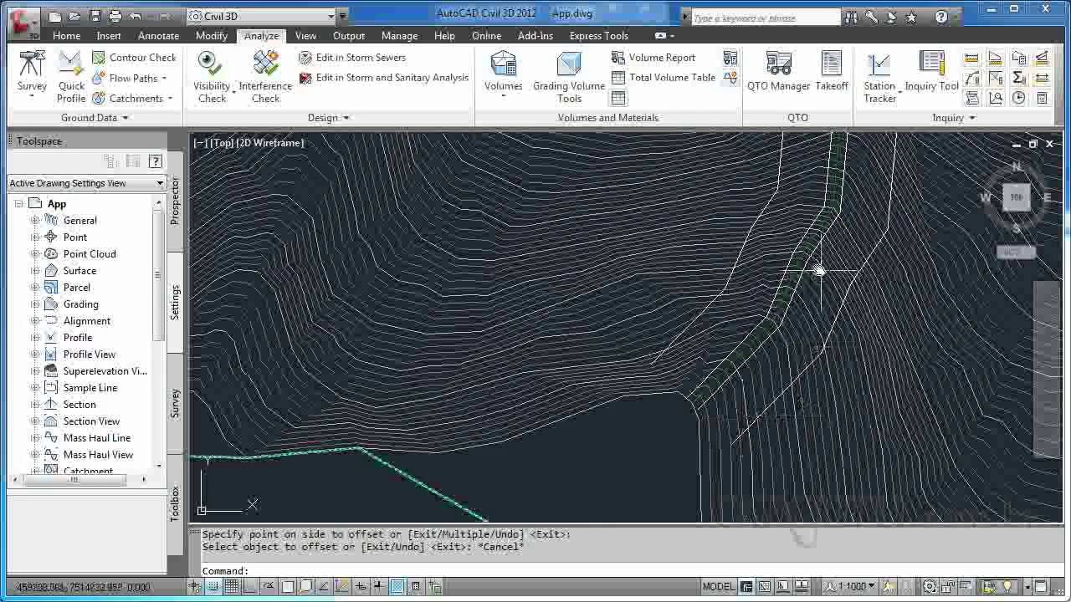
middle_click_drag(821, 272, 717, 438)
mouse_move(784, 306)
middle_mouse_down()
mouse_move(759, 411)
mouse_move(703, 378)
mouse_move(629, 372)
middle_mouse_up()
key("Delete")
scroll(645, 377, "down", 2)
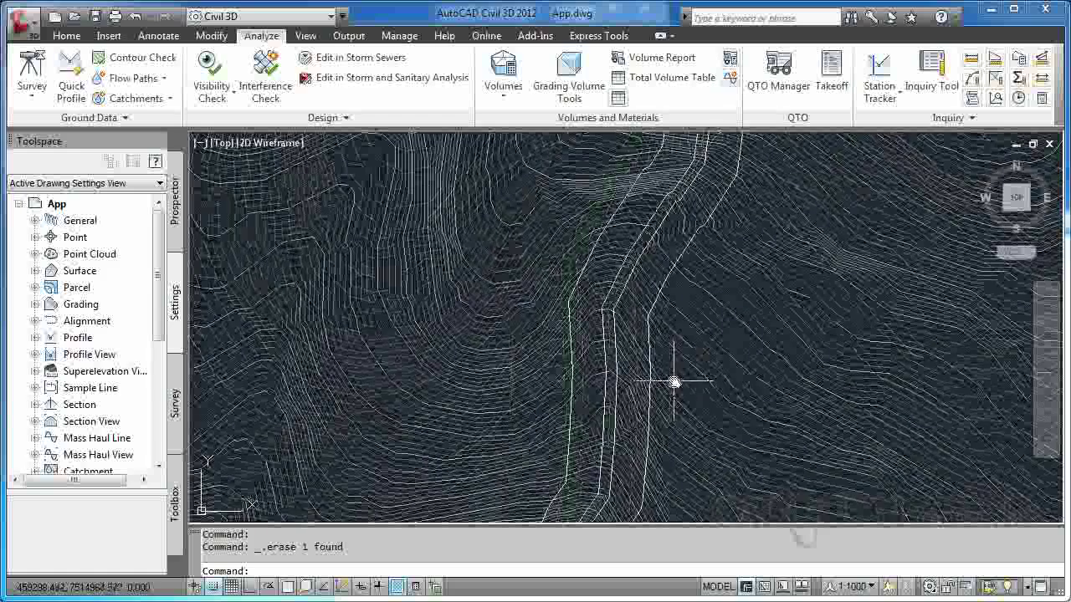
Step: Draw a circle centred on the centerline endpoint at the stream's lower end, its radius reaching the endpoint of the eastern offset line
middle_click_drag(627, 369, 798, 210)
middle_click_drag(724, 402, 694, 437)
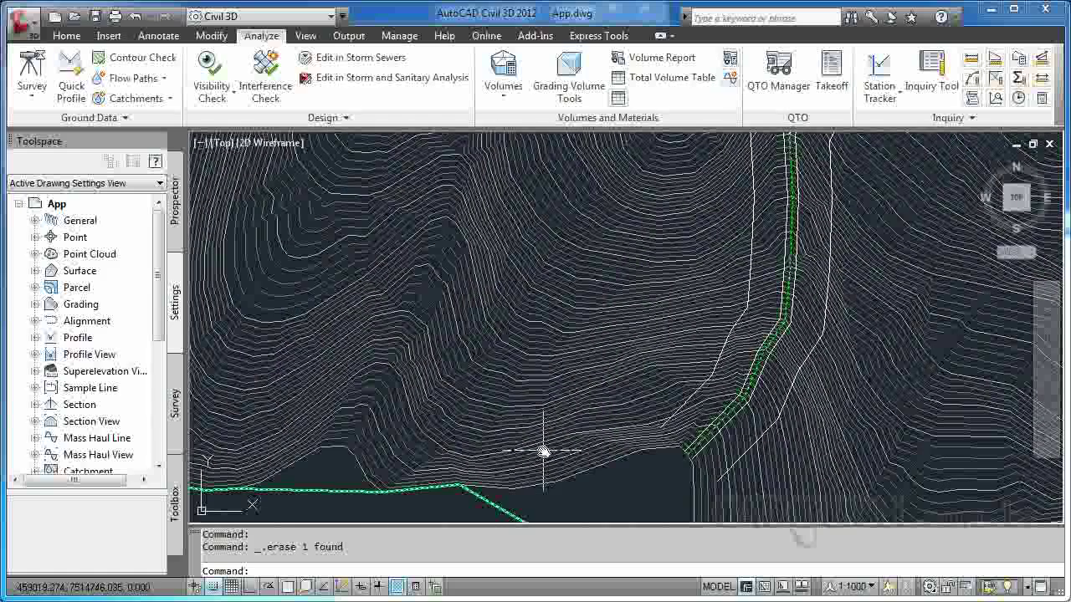
key("Return")
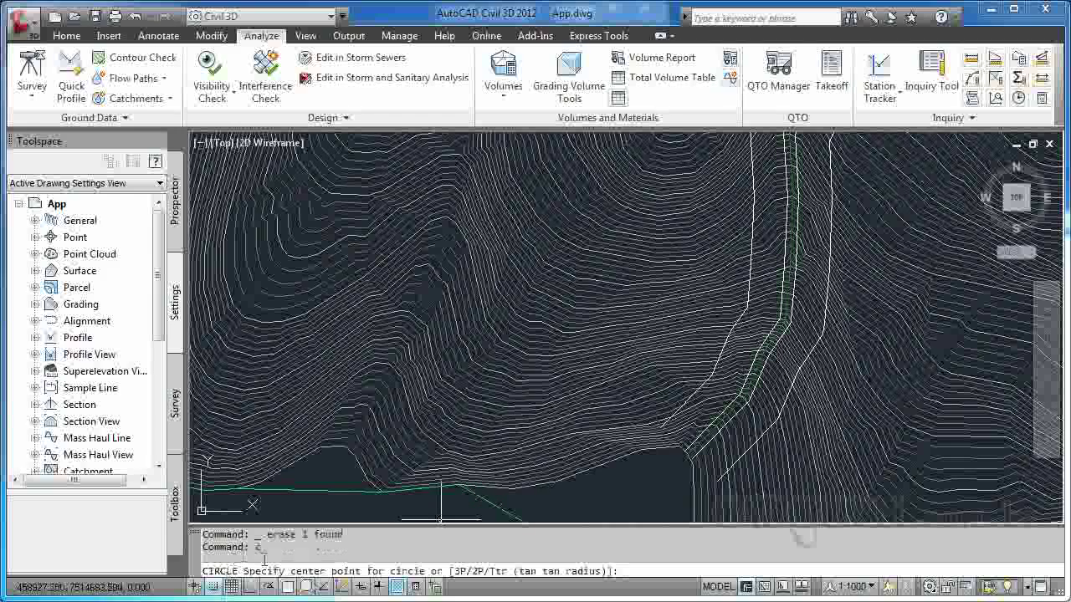
scroll(678, 448, "up", 3)
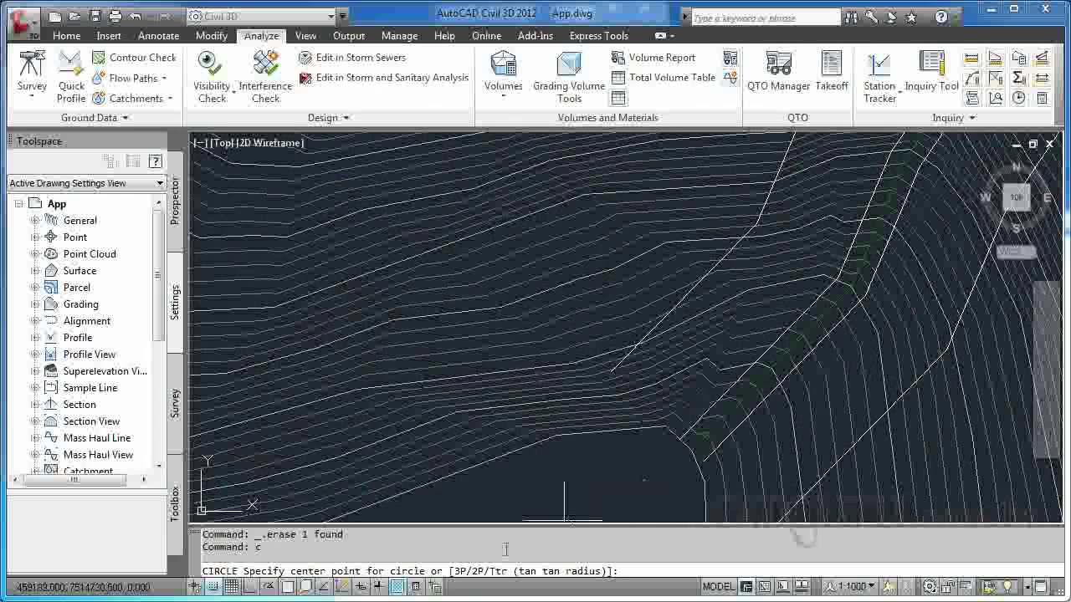
right_click(679, 461, "shift")
left_click(718, 560)
left_click(690, 456)
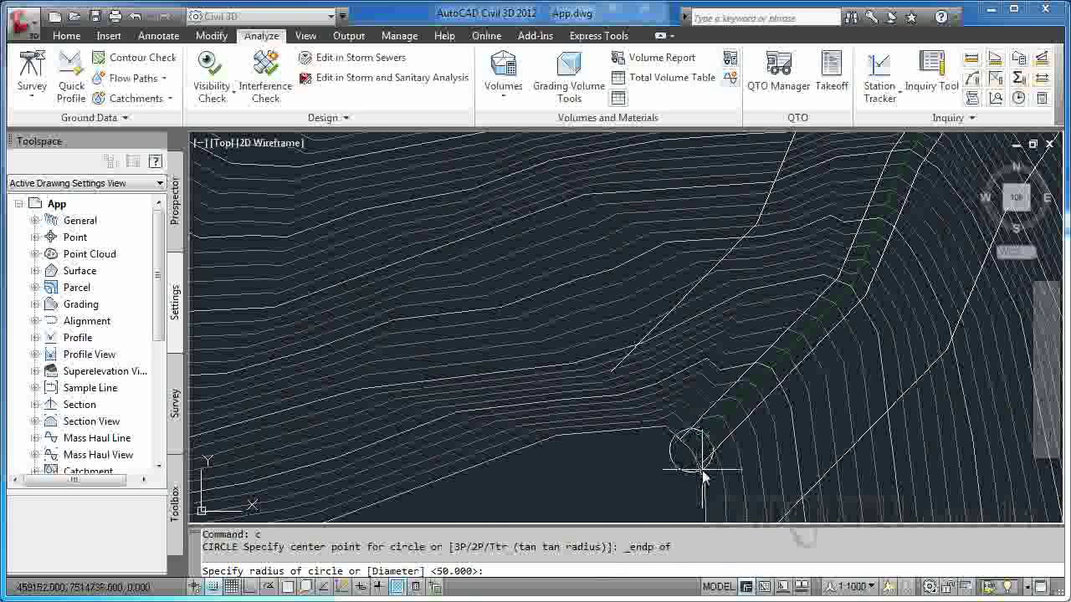
middle_click_drag(711, 498, 711, 363)
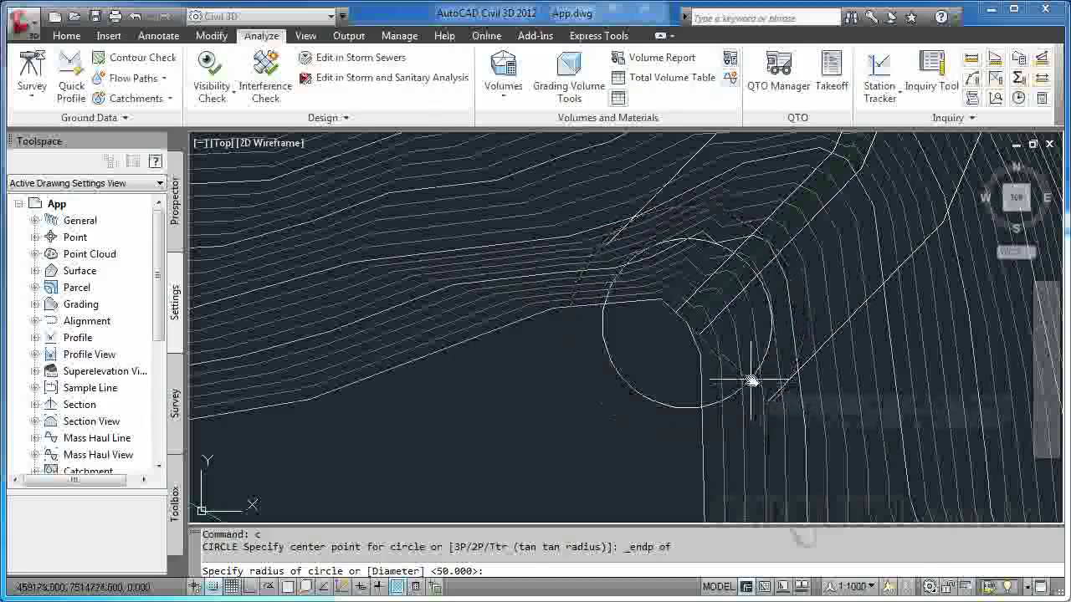
right_click(755, 385, "shift")
key("e")
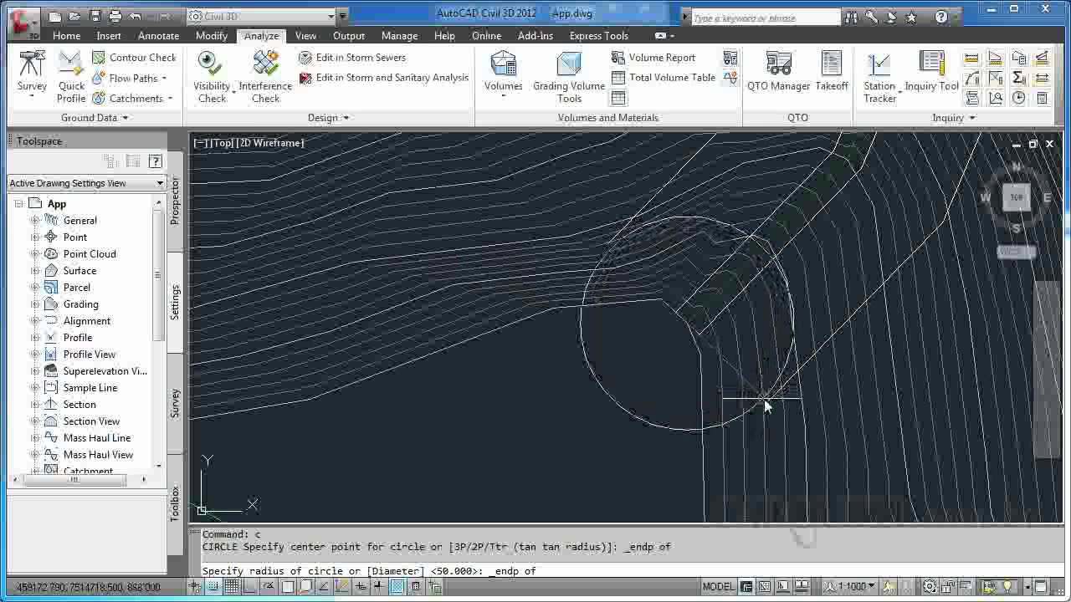
scroll(773, 422, "up", 10)
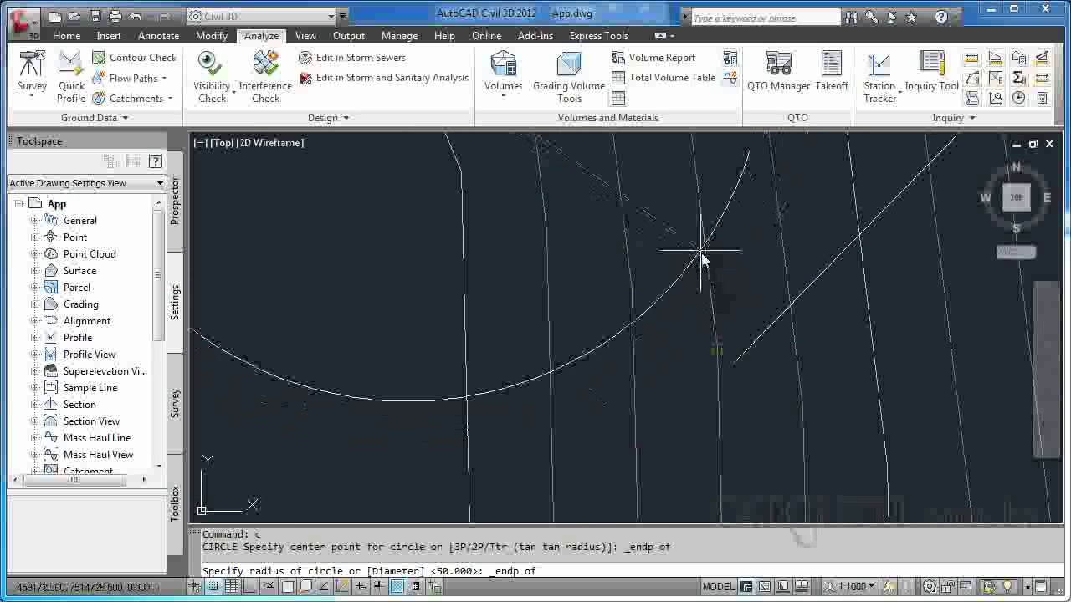
left_click(732, 368)
scroll(733, 383, "down", 5)
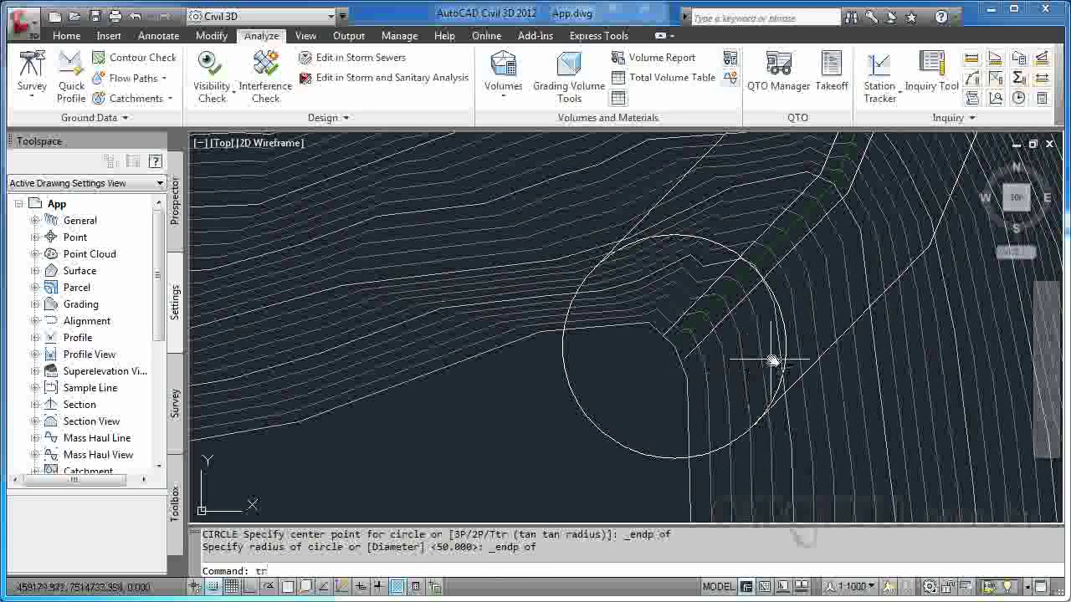
Step: Trim away the arc of the lower-end circle lying between the two offset lines, using those lines as cutting edges
type("tr")
key("Return")
left_click(803, 369)
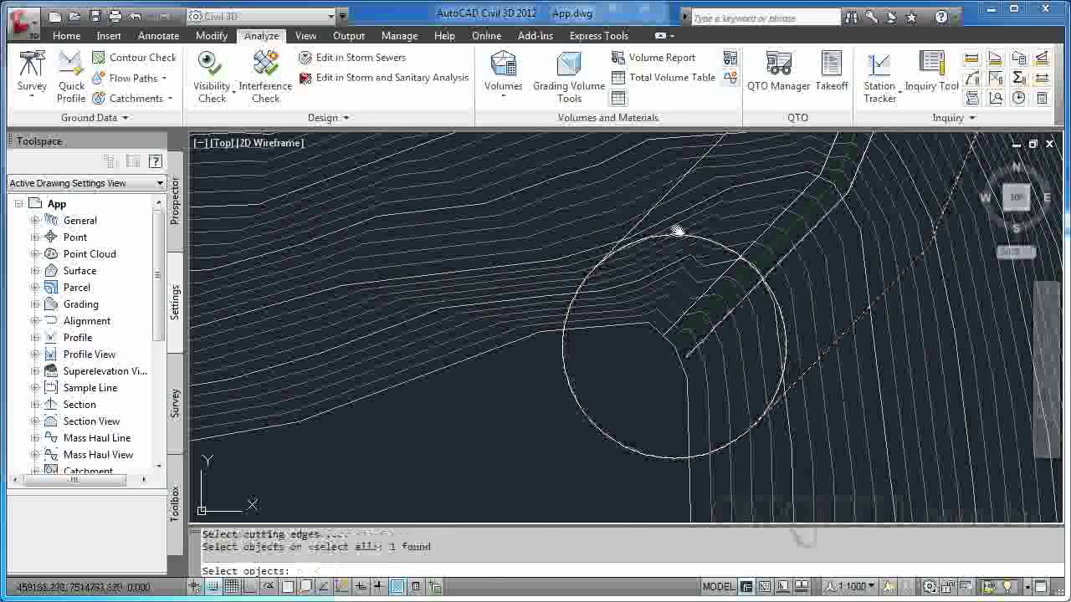
left_click(655, 205)
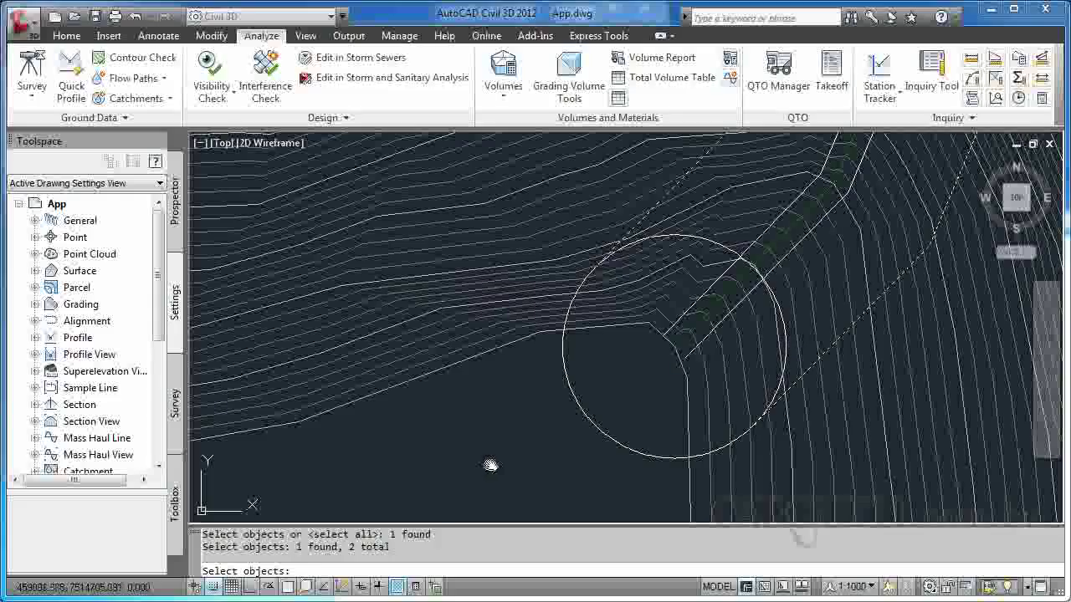
key("Return")
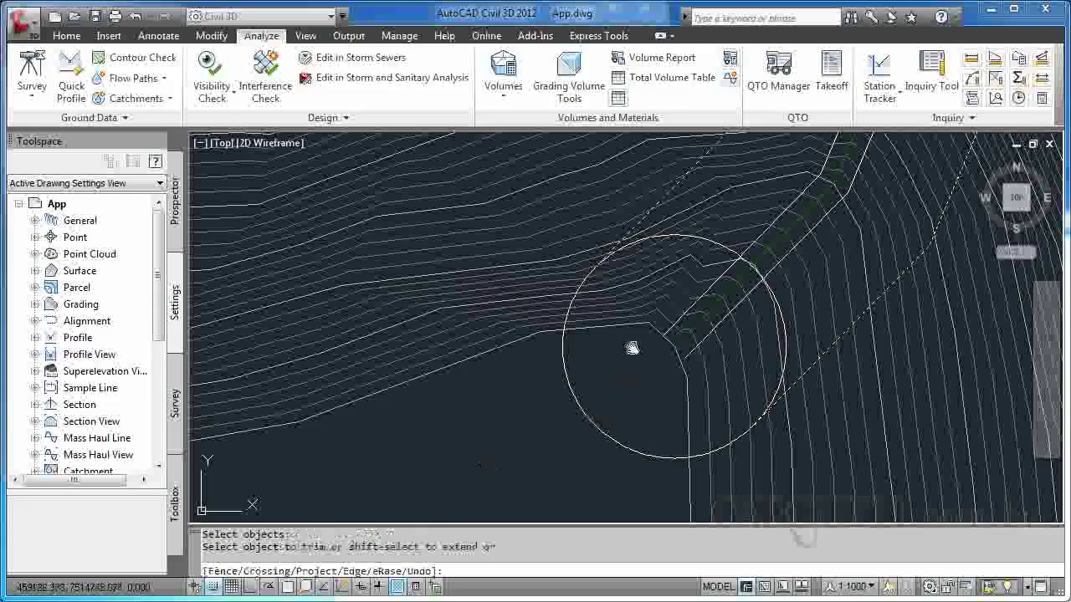
left_click(706, 240)
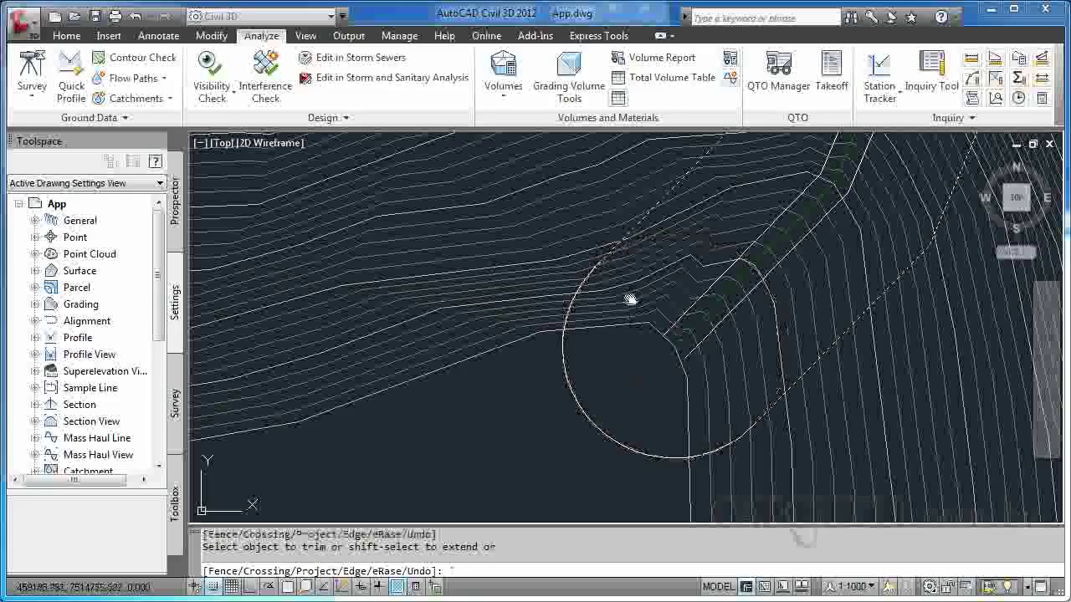
key("Escape")
Step: Draw a circle of radius 50 centred on the centerline endpoint at the stream's upper end
scroll(607, 287, "down", 3)
middle_click_drag(700, 300, 648, 506)
middle_click_drag(698, 231, 628, 444)
middle_click_drag(673, 192, 680, 198)
scroll(680, 198, "up", 10)
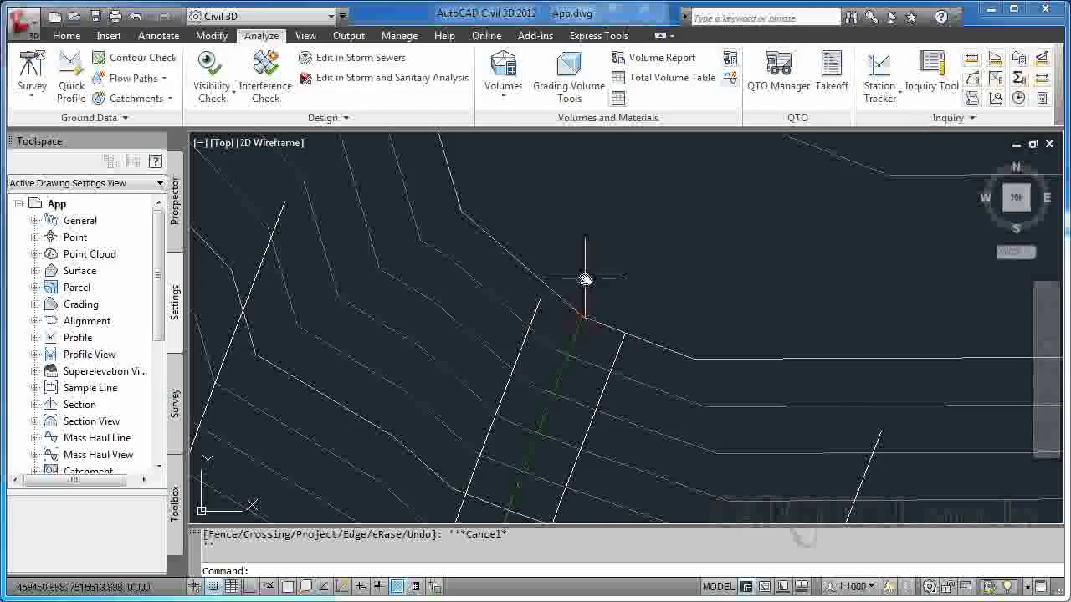
key("Return")
right_click(584, 308, "shift")
left_click(585, 325)
left_click(584, 323)
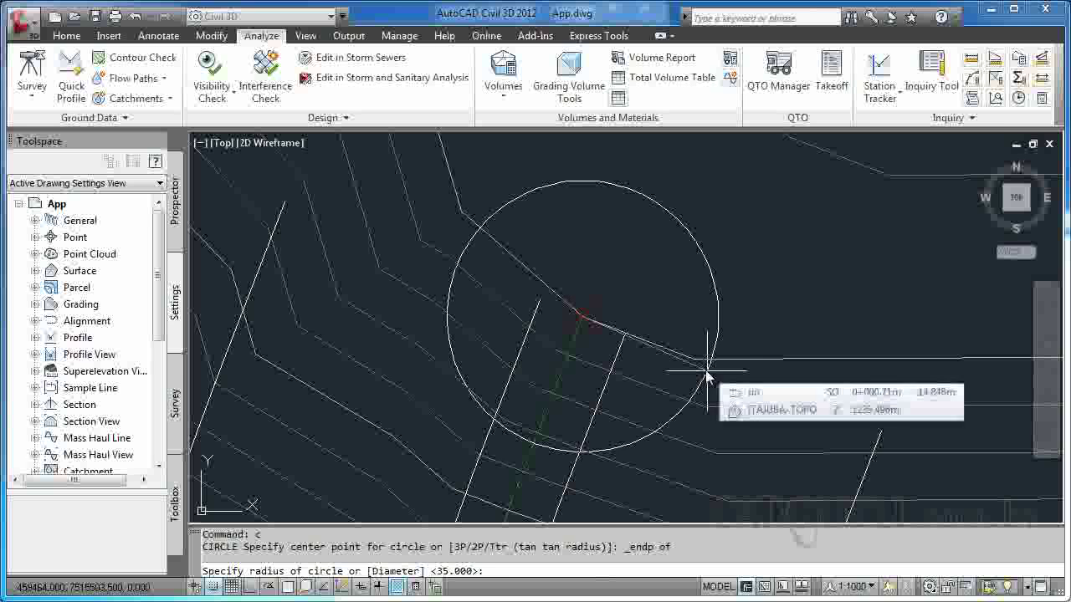
type("50")
key("Return")
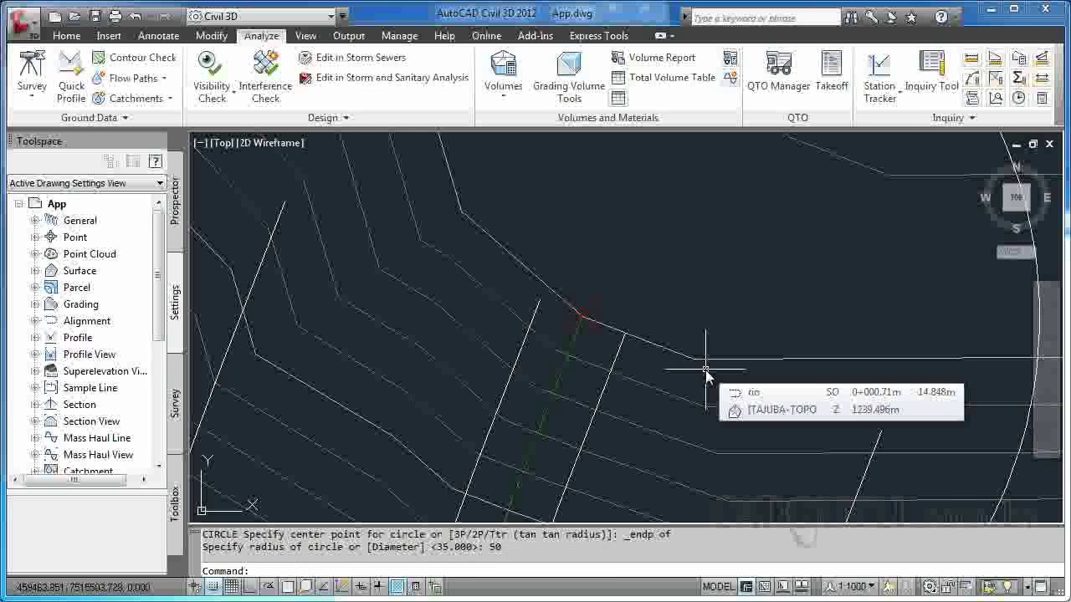
Step: Trim off the parts of both offset lines that lie inside the upper-end circle
scroll(669, 402, "down", 3)
scroll(650, 192, "up", 2)
scroll(641, 249, "down", 2)
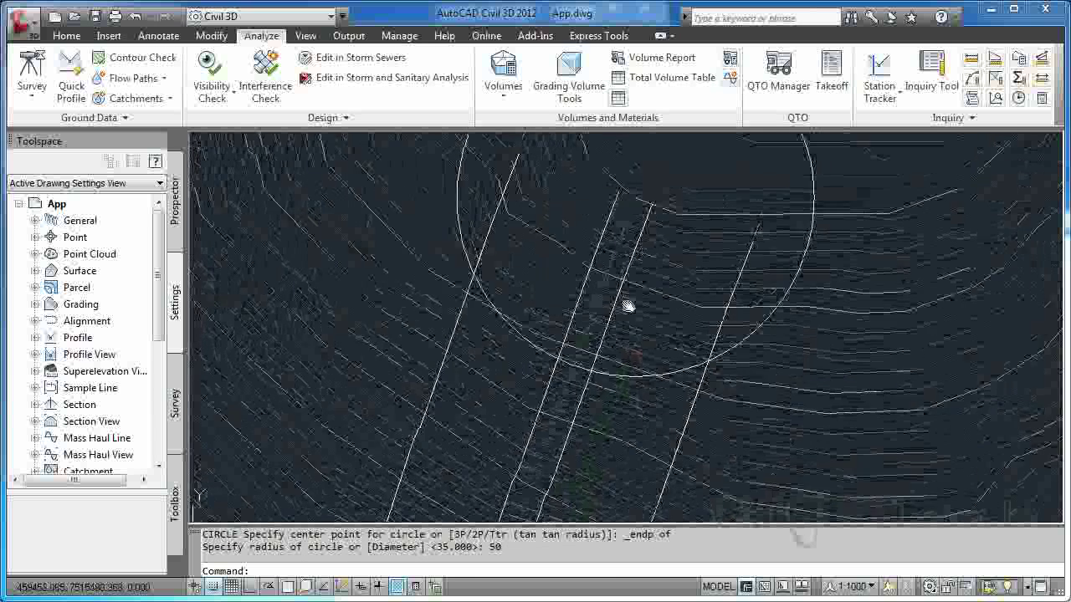
key("Escape")
key("Escape")
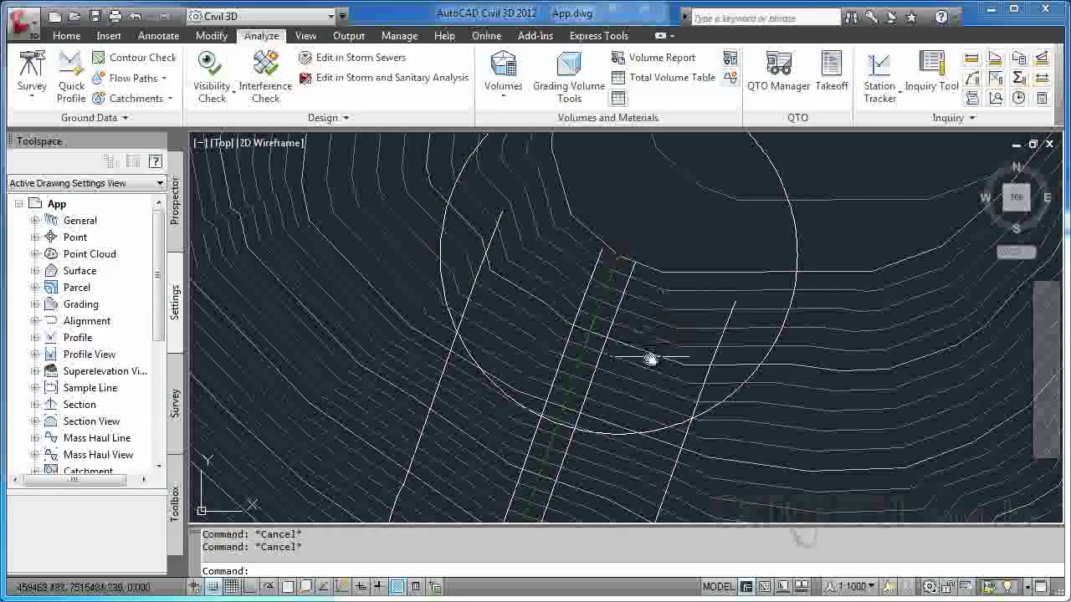
type("tr")
key("Return")
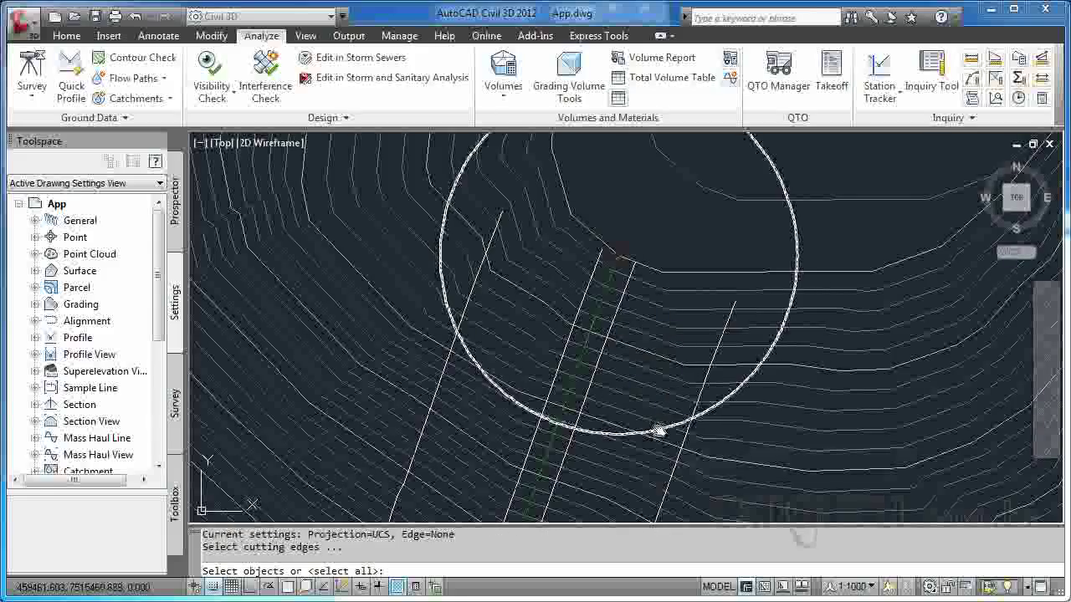
left_click(658, 431)
key("Return")
left_click(707, 371)
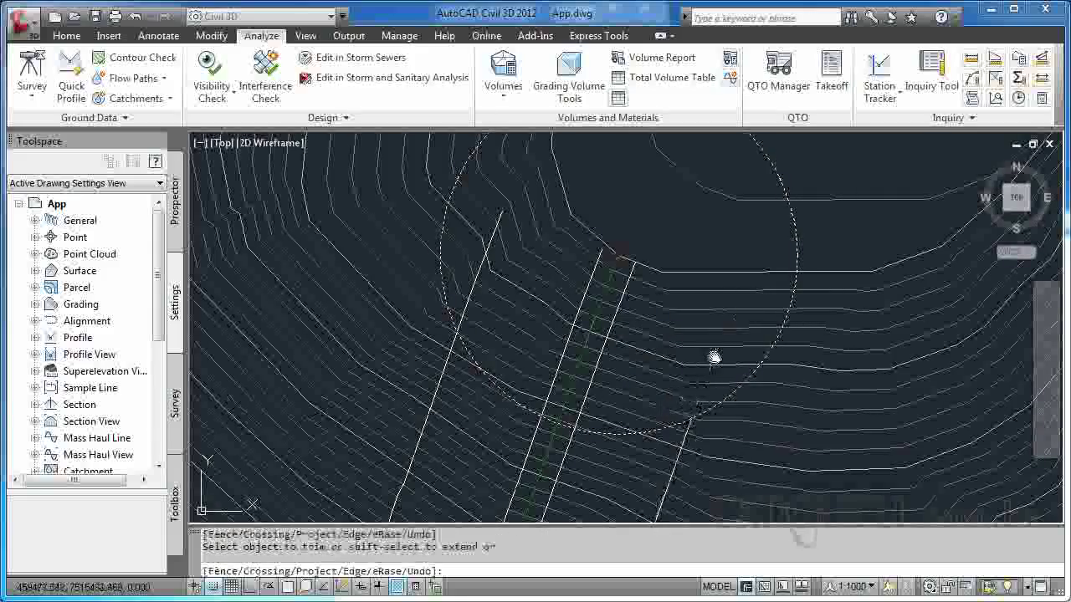
left_click(478, 270)
key("Escape")
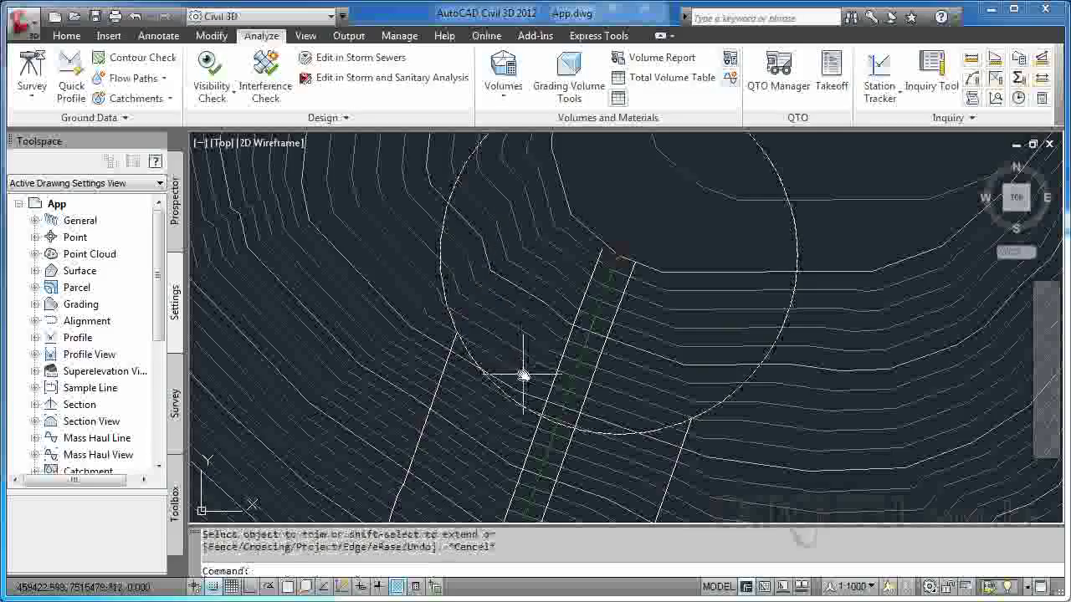
Step: Trim away the lower arc of the upper-end circle between the two offset lines
key("Return")
left_click(444, 376)
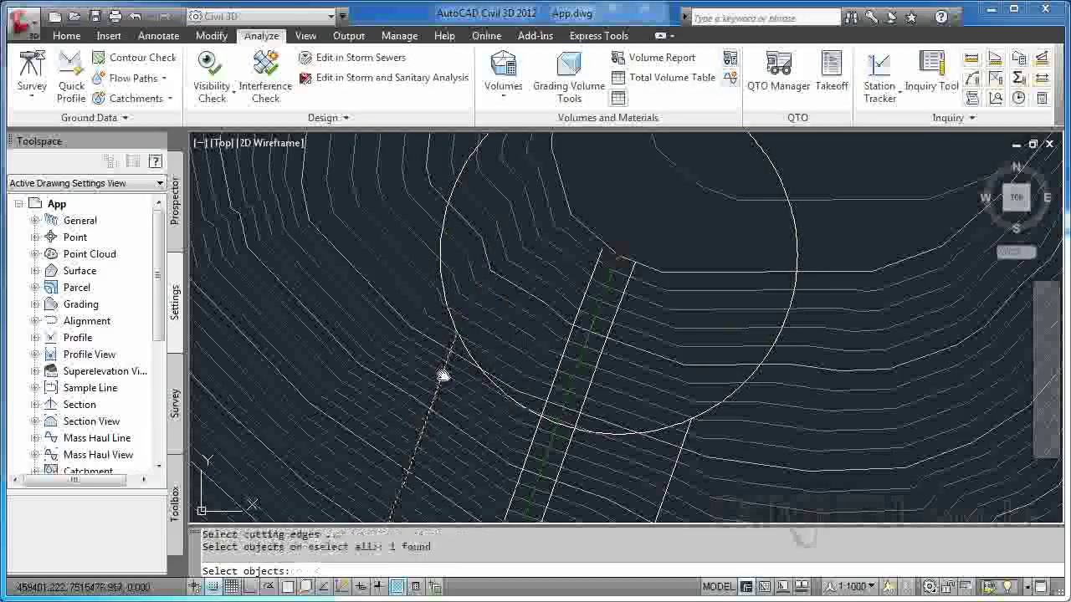
left_click(676, 449)
key("Return")
left_click(657, 429)
key("Escape")
Step: Examine the buffer outline around the stream's upper end
scroll(650, 411, "down", 6)
scroll(642, 318, "down", 5)
middle_click_drag(645, 287, 645, 251)
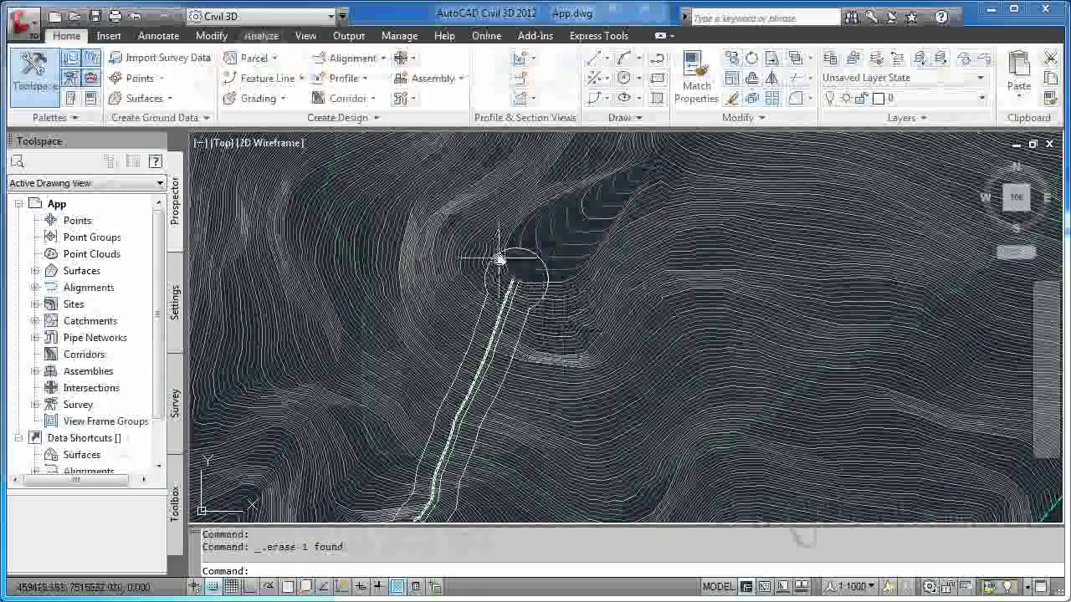
mouse_move(499, 259)
middle_mouse_down()
mouse_move(461, 418)
mouse_move(476, 407)
mouse_move(382, 508)
mouse_move(337, 373)
middle_mouse_up()
mouse_move(406, 359)
middle_mouse_down()
mouse_move(411, 445)
mouse_move(493, 264)
middle_mouse_up()
scroll(494, 263, "up", 3)
middle_click_drag(585, 239, 490, 388)
middle_click_drag(478, 318, 477, 358)
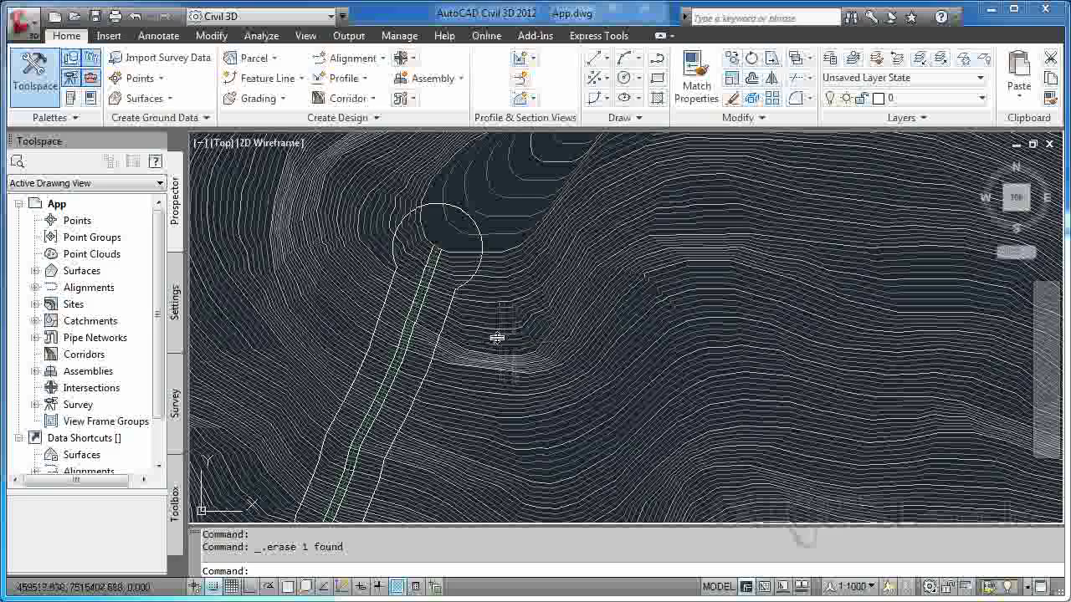
mouse_move(494, 329)
middle_mouse_down("shift")
mouse_move(493, 315)
mouse_move(500, 323)
middle_mouse_up("shift")
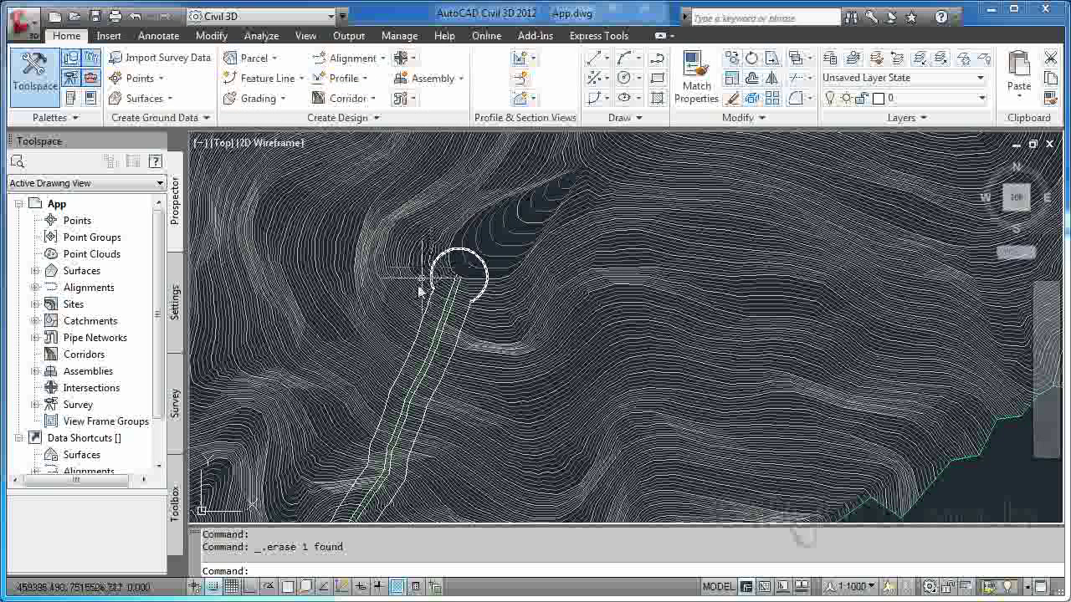
Step: Start creating a parcel from objects, selecting the upper and lower end arcs and both offset lines as its boundary
left_click(255, 58)
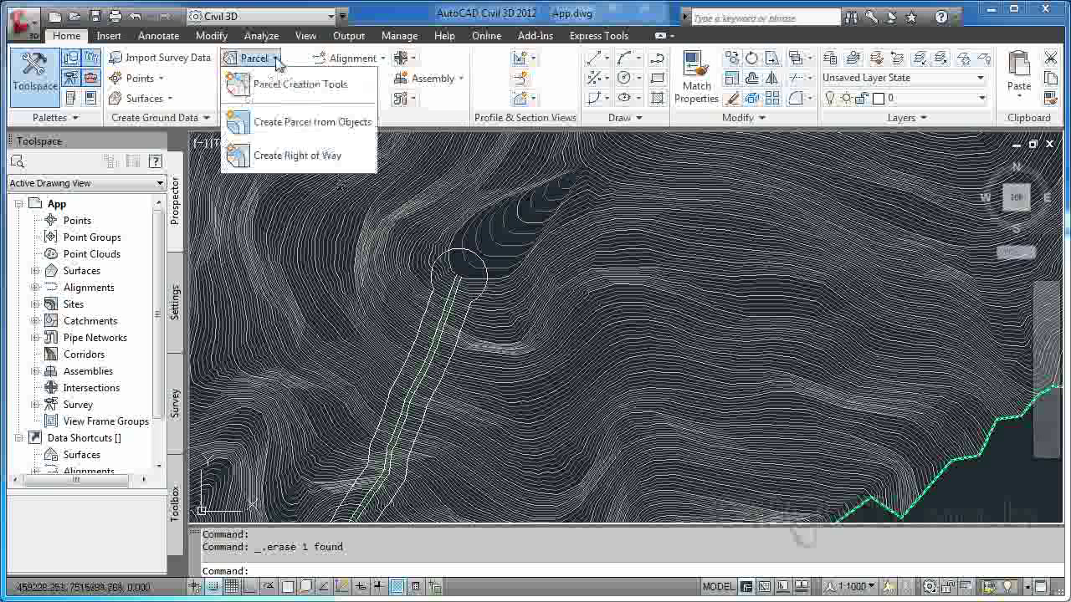
left_click(342, 123)
left_click(482, 262)
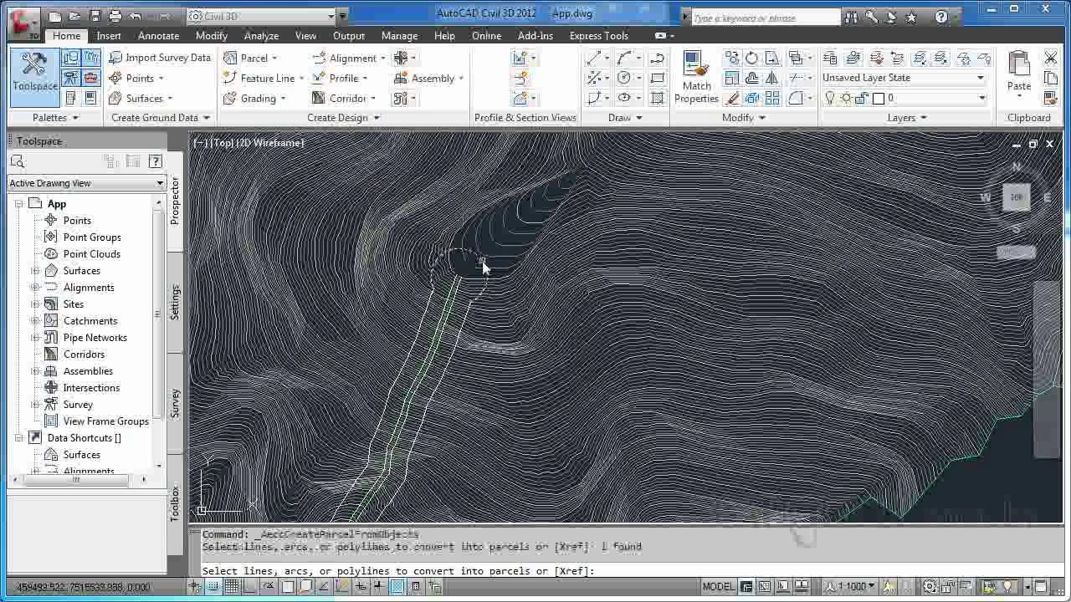
left_click(429, 303)
left_click(460, 331)
middle_click_drag(449, 370, 453, 315)
left_click(385, 506)
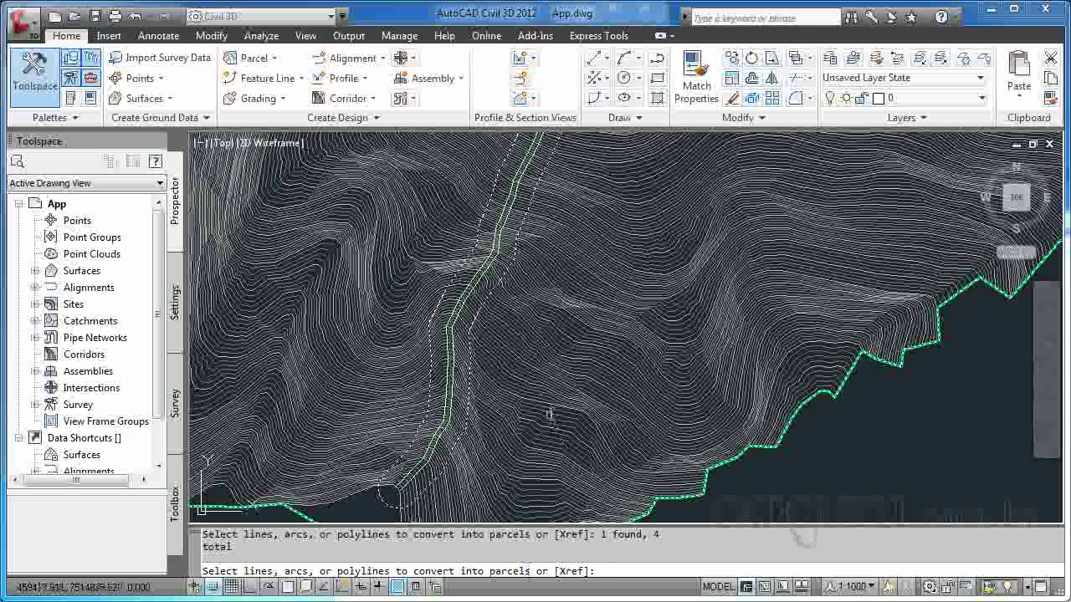
key("Return")
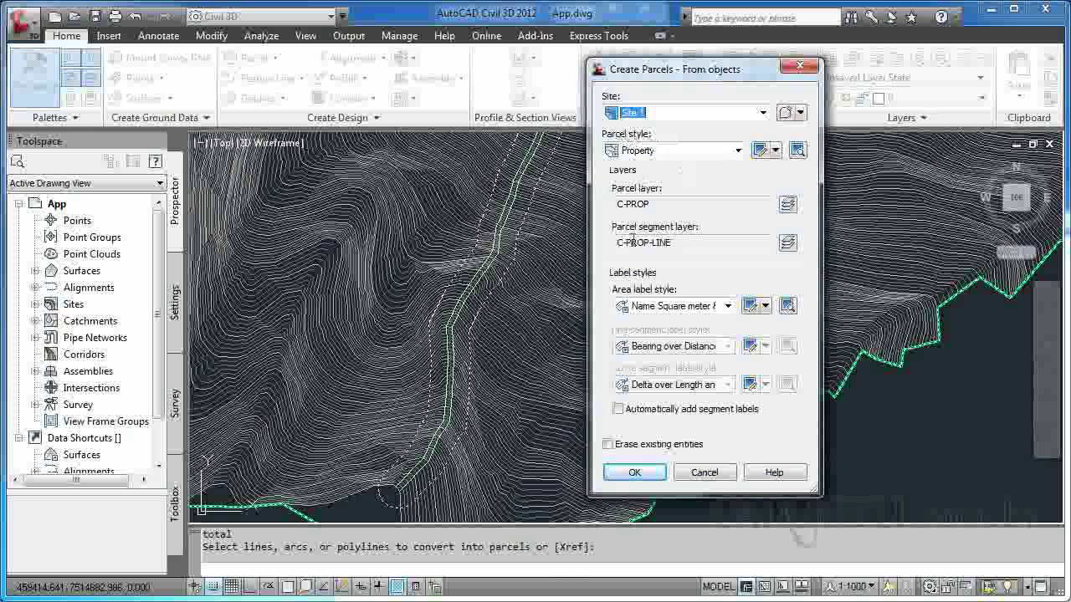
Step: Set the parcel style to APP
left_click(742, 150)
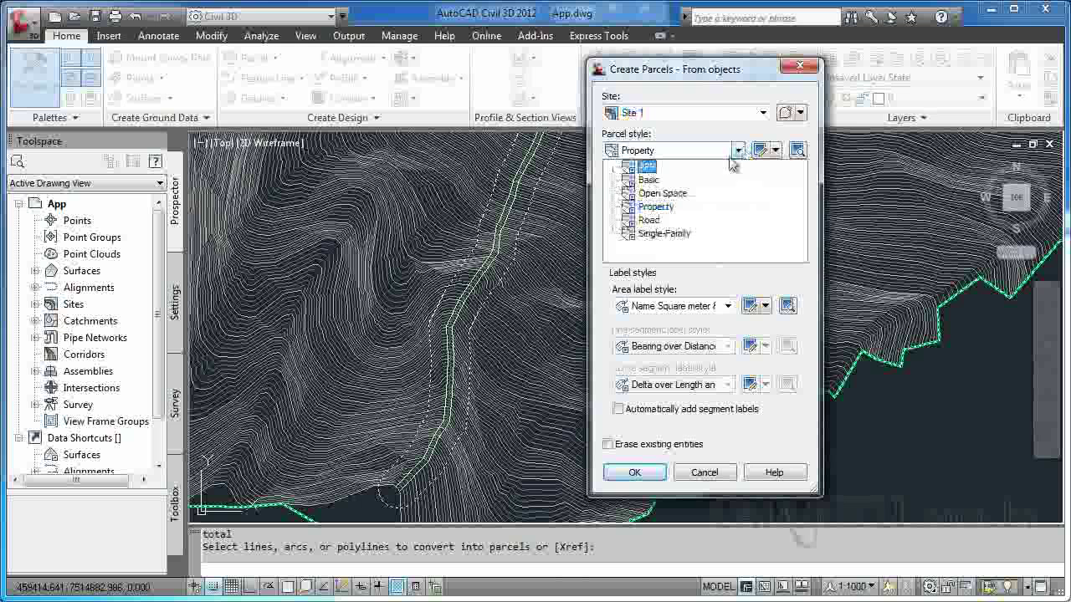
left_click(647, 169)
left_click(649, 172)
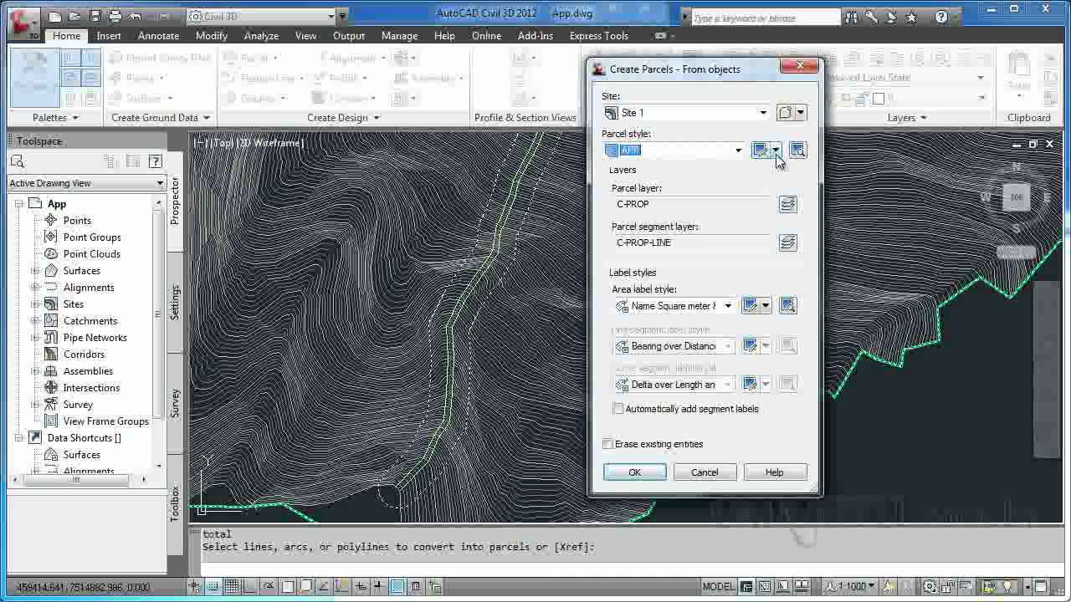
Step: Review the APP parcel style's information, design, section and display settings
left_click(775, 151)
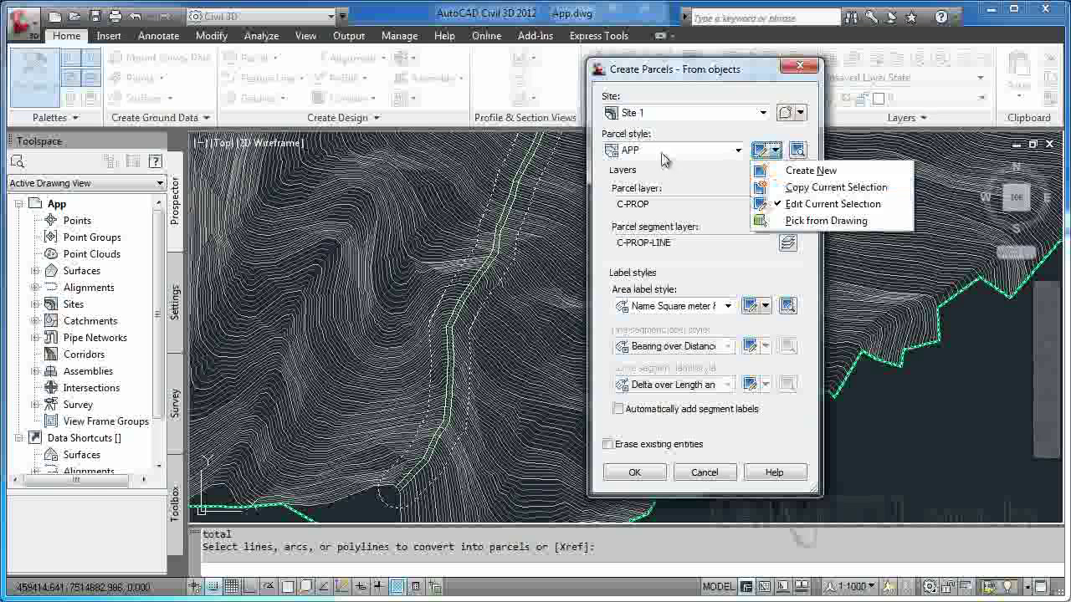
left_click(839, 212)
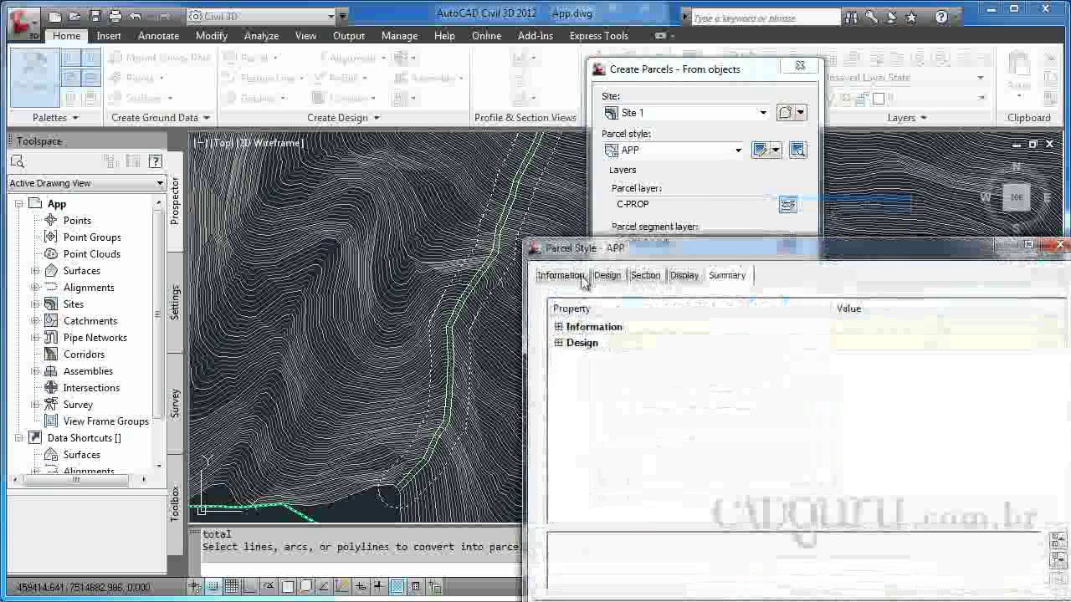
left_click(582, 281)
left_click(609, 276)
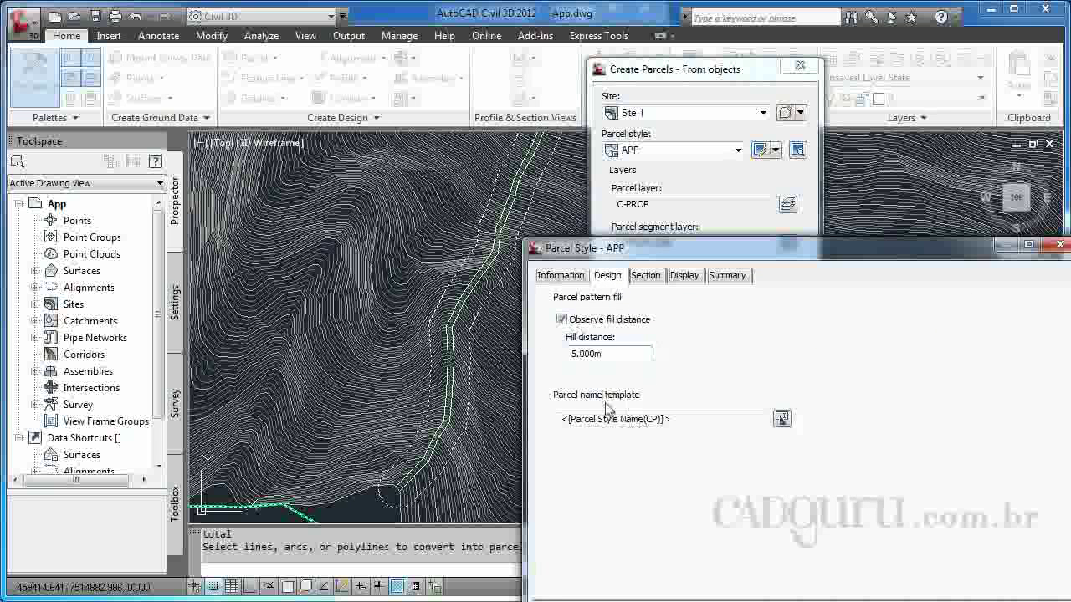
left_click(643, 278)
left_click(684, 281)
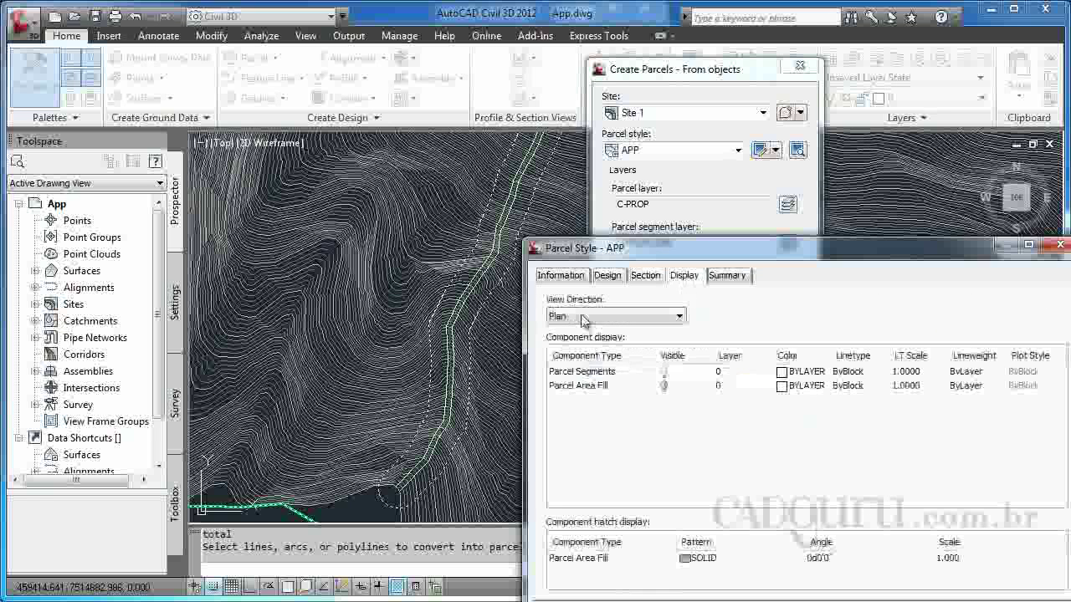
left_click(560, 275)
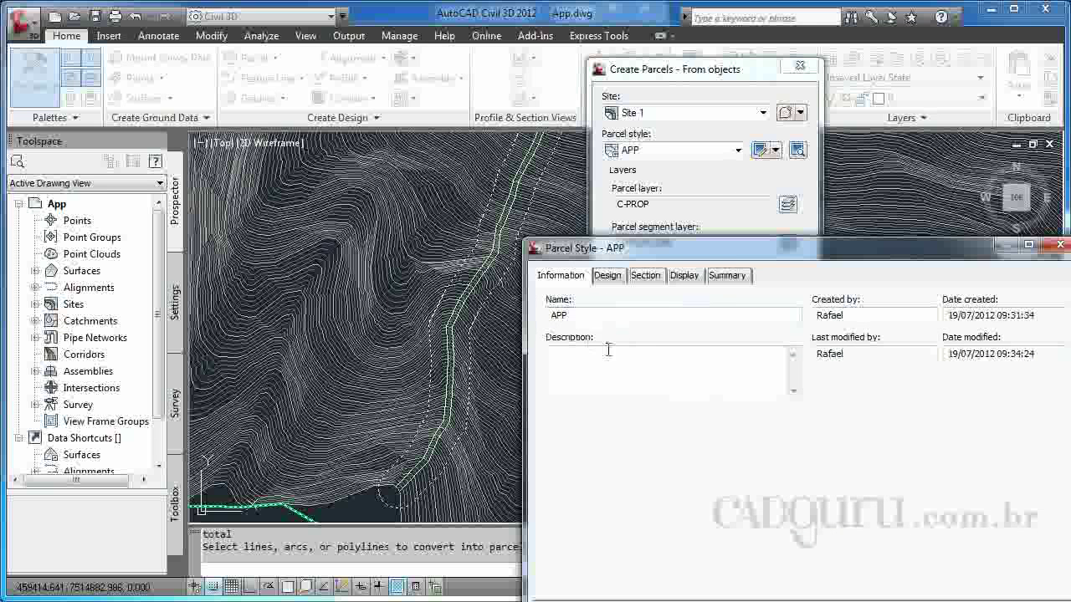
left_click_drag(774, 243, 623, 120)
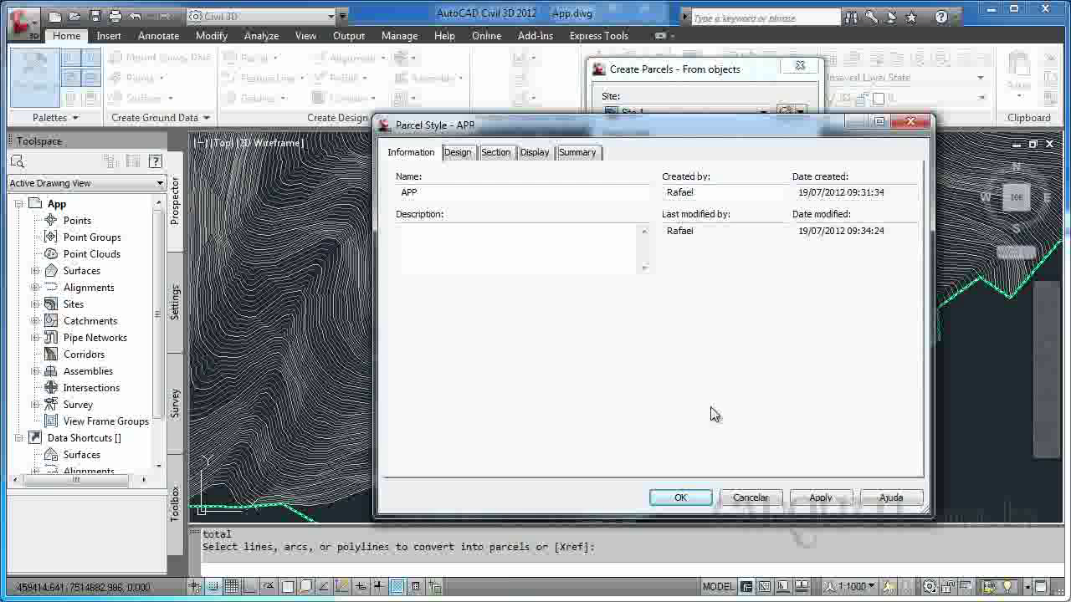
left_click(680, 498)
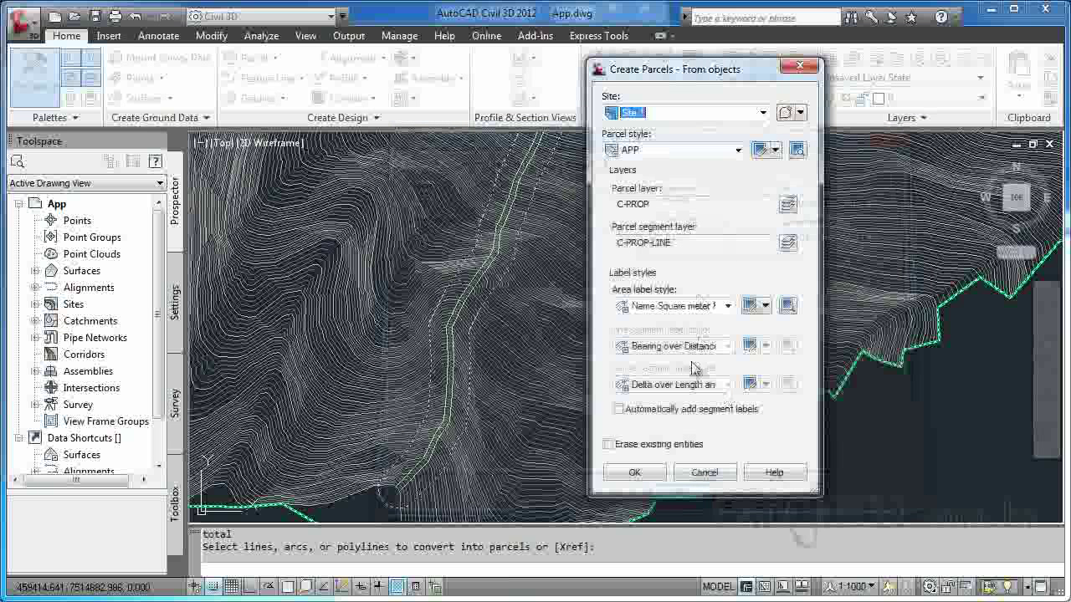
Step: Set the area label style to Name Square meter & Acres and create the parcel in Site 1
left_click(727, 307)
left_click(684, 306)
left_click(684, 306)
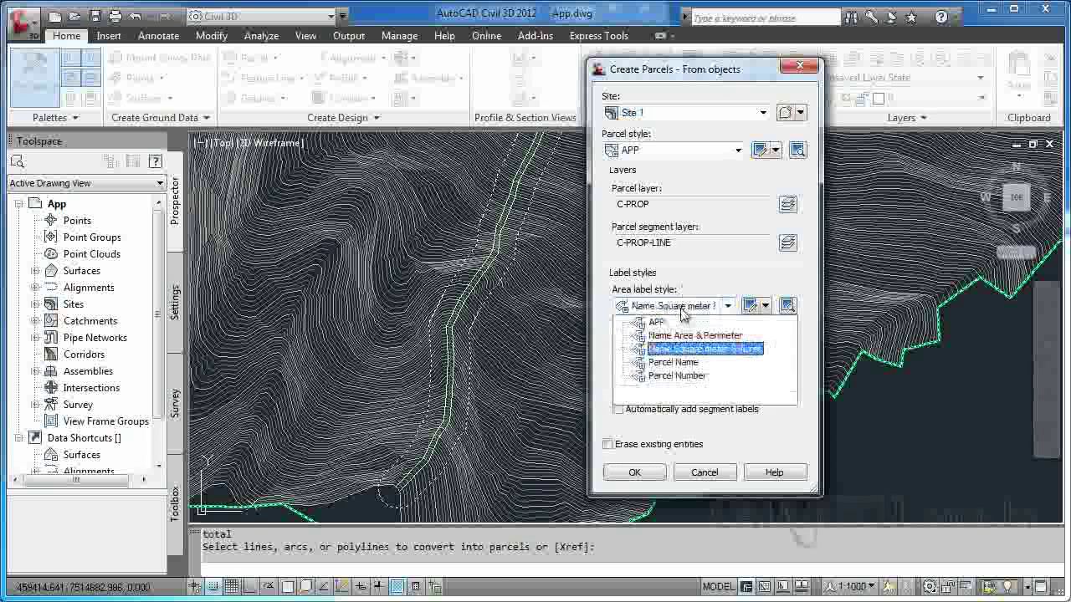
left_click(684, 350)
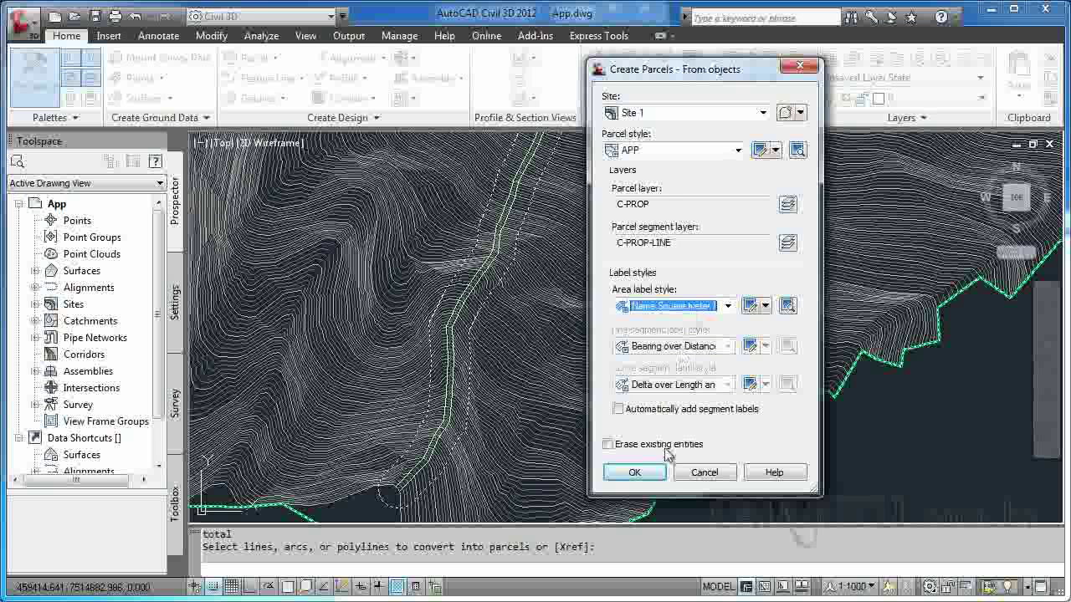
left_click(635, 472)
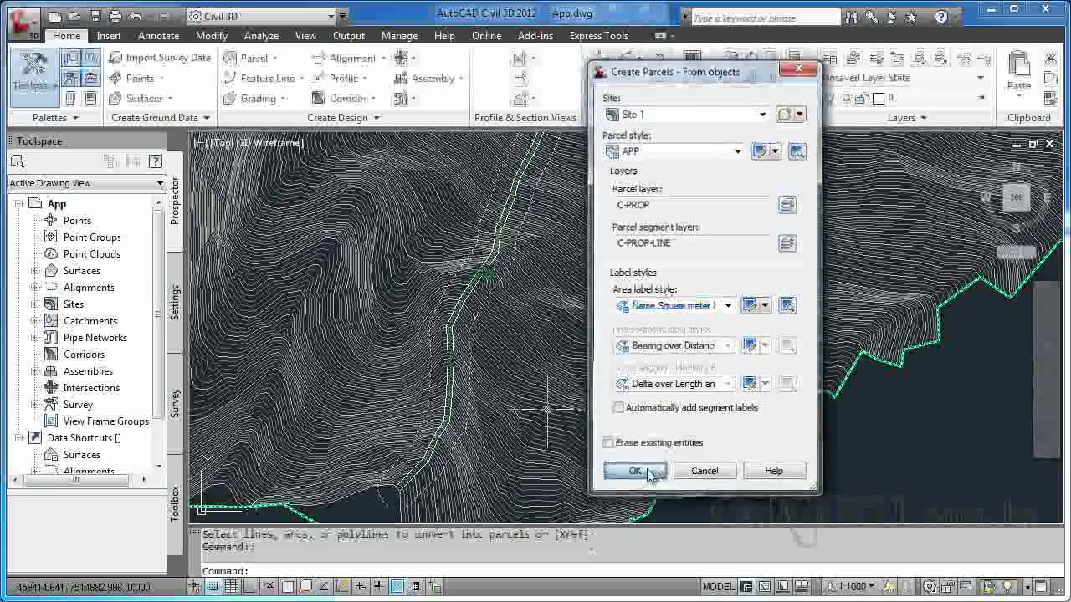
Step: Move the APP parcel area label from the middle of the stream into the circular area at the buffer's upper end
scroll(542, 261, "up", 2)
scroll(544, 303, "down", 2)
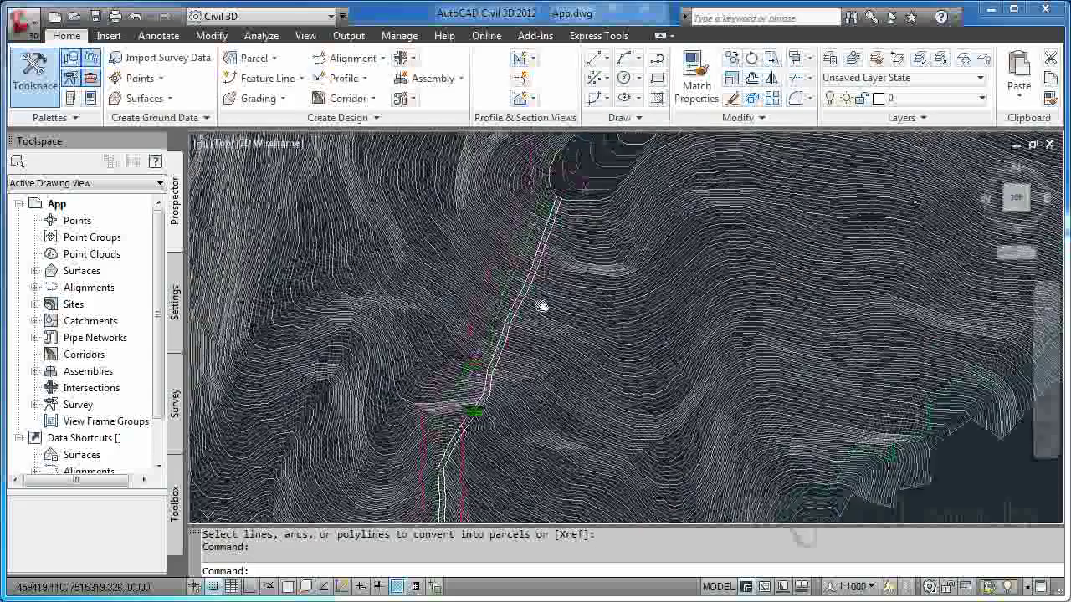
scroll(495, 421, "up", 2)
scroll(473, 350, "up", 5)
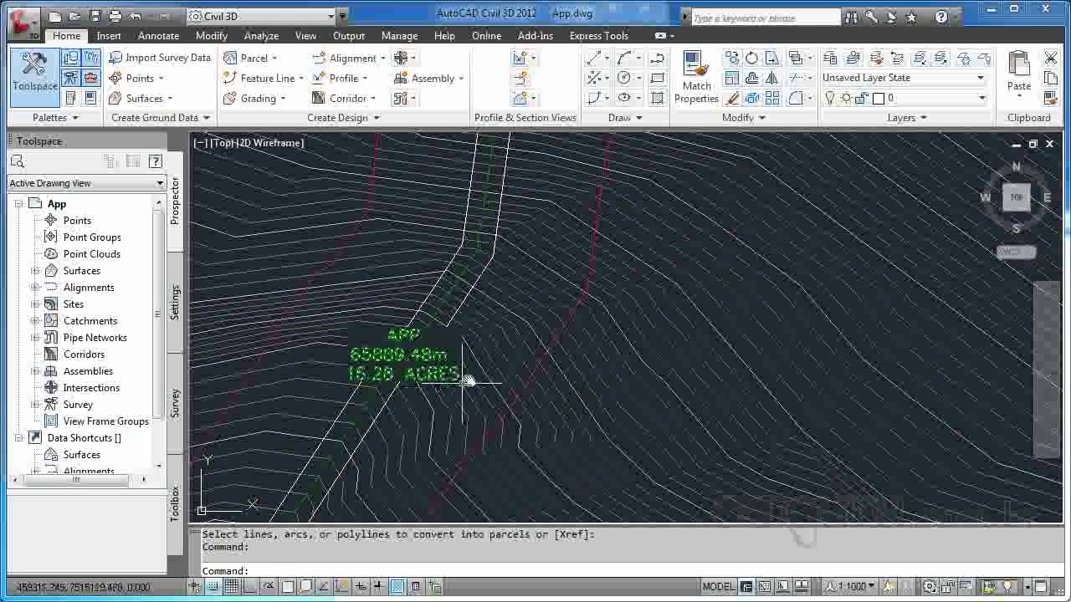
type("m")
key("Return")
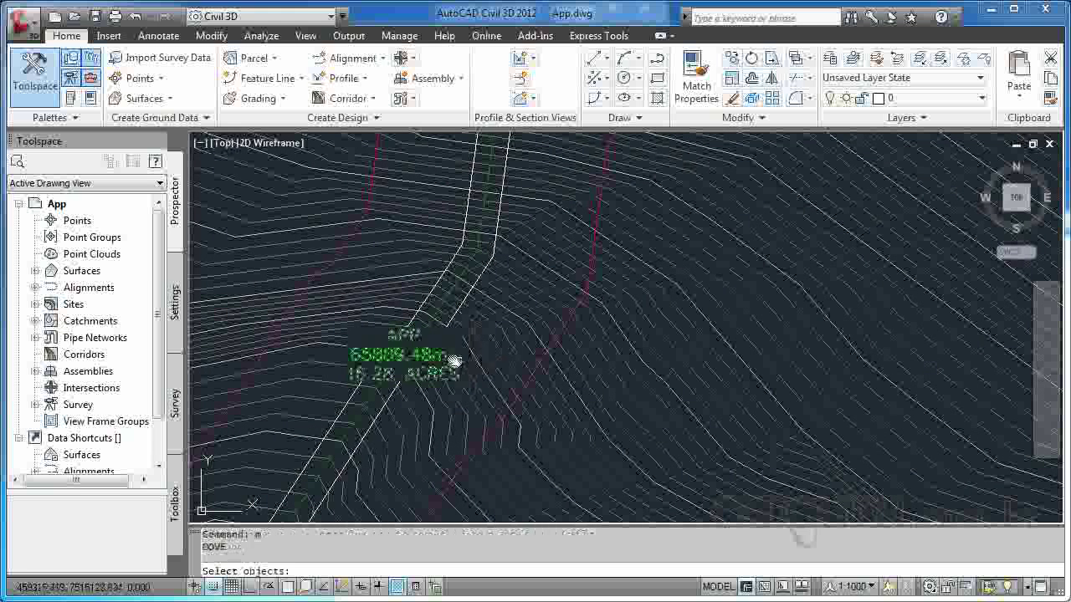
left_click(439, 360)
key("Return")
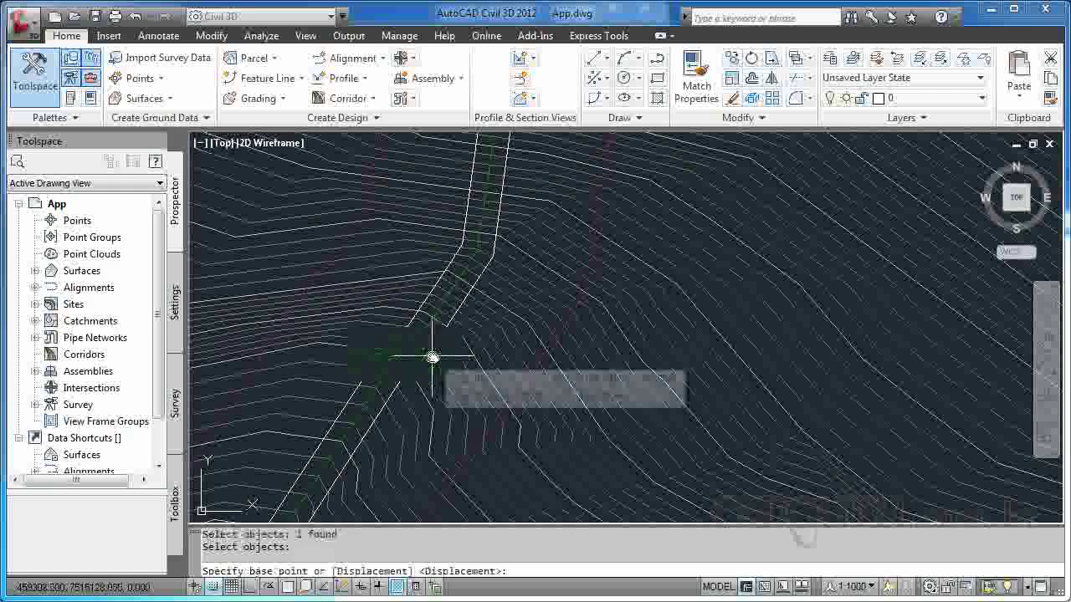
left_click(429, 351)
scroll(522, 239, "up", 3)
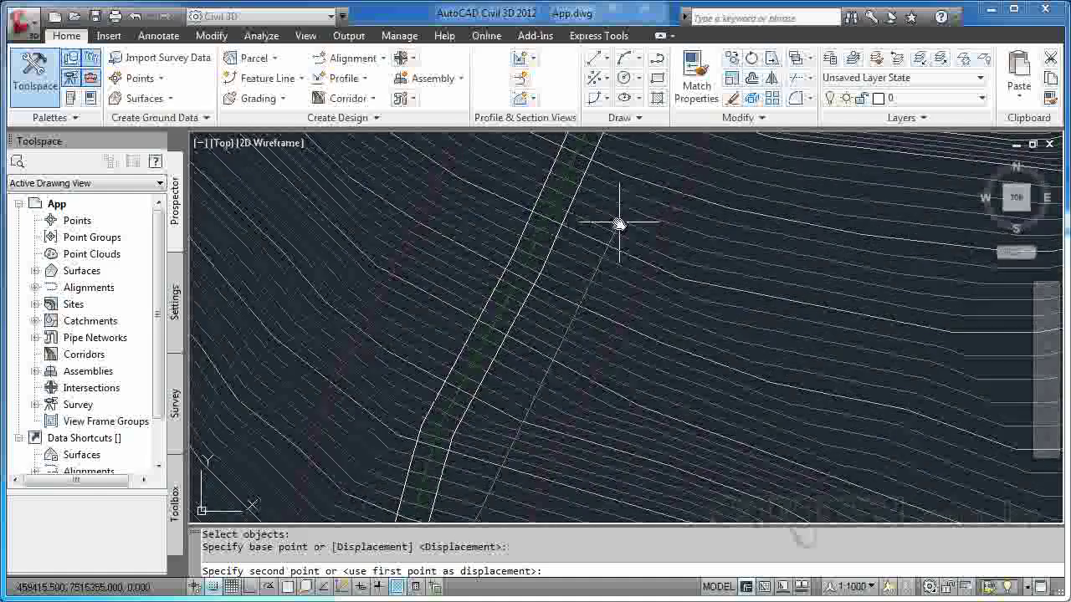
scroll(616, 223, "down", 2)
scroll(607, 220, "down", 2)
scroll(577, 268, "up", 2)
left_click(606, 266)
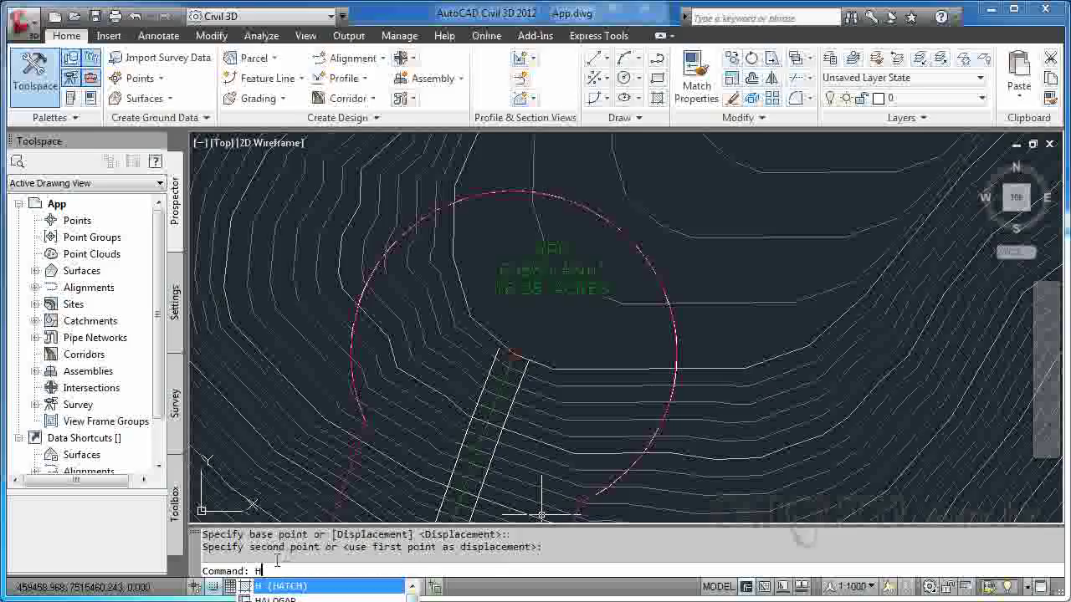
Step: Hatch the buffer parcel by selecting its upper arc, both offset lines and lower arc as boundary objects, using the ANGLE pattern
key("Return")
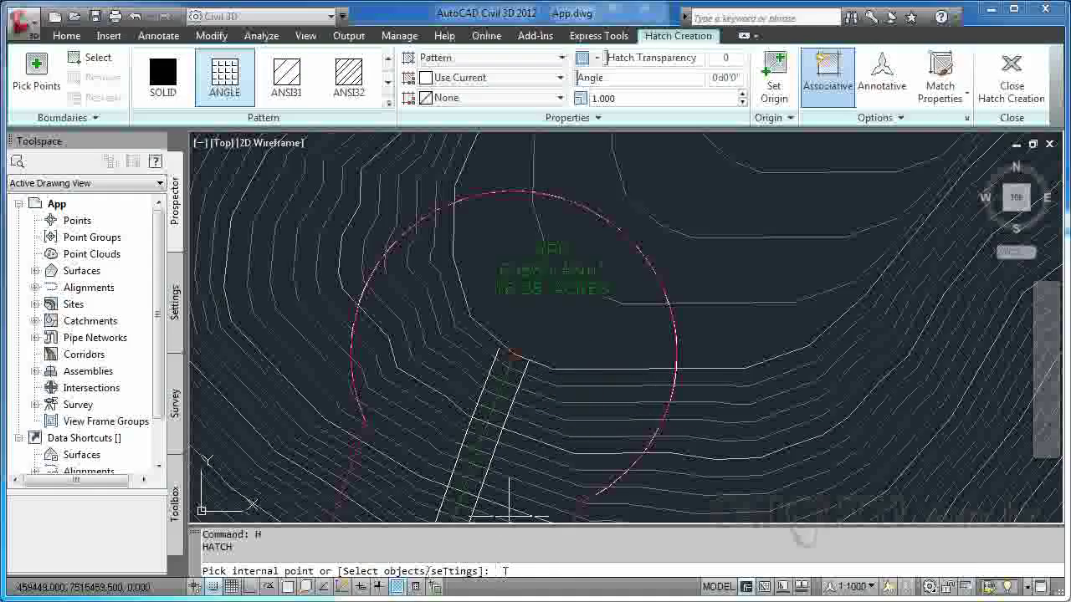
key("Return")
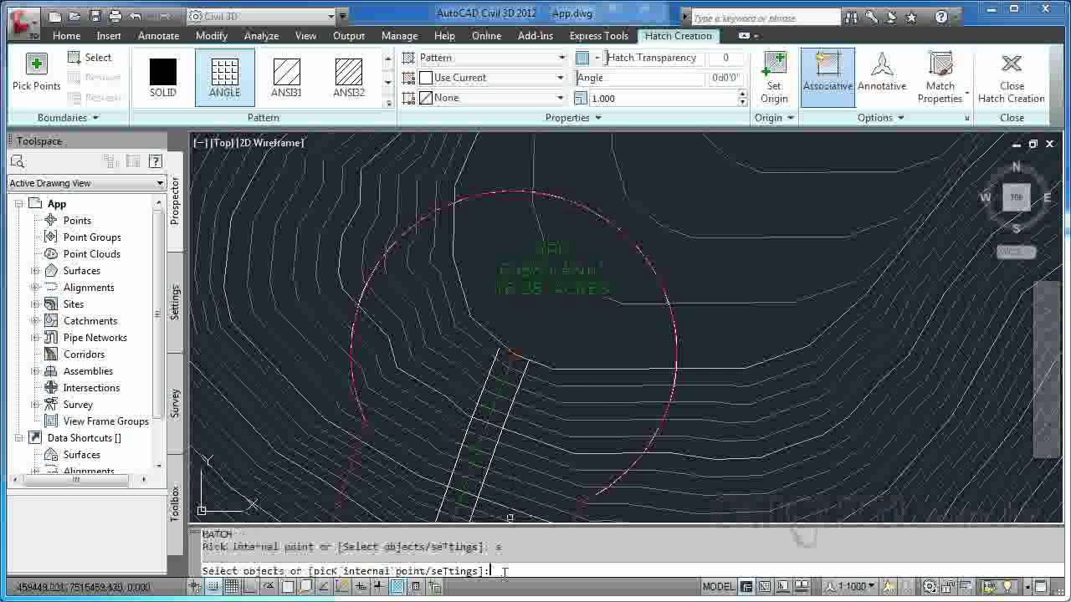
left_click(488, 201)
left_click(361, 449)
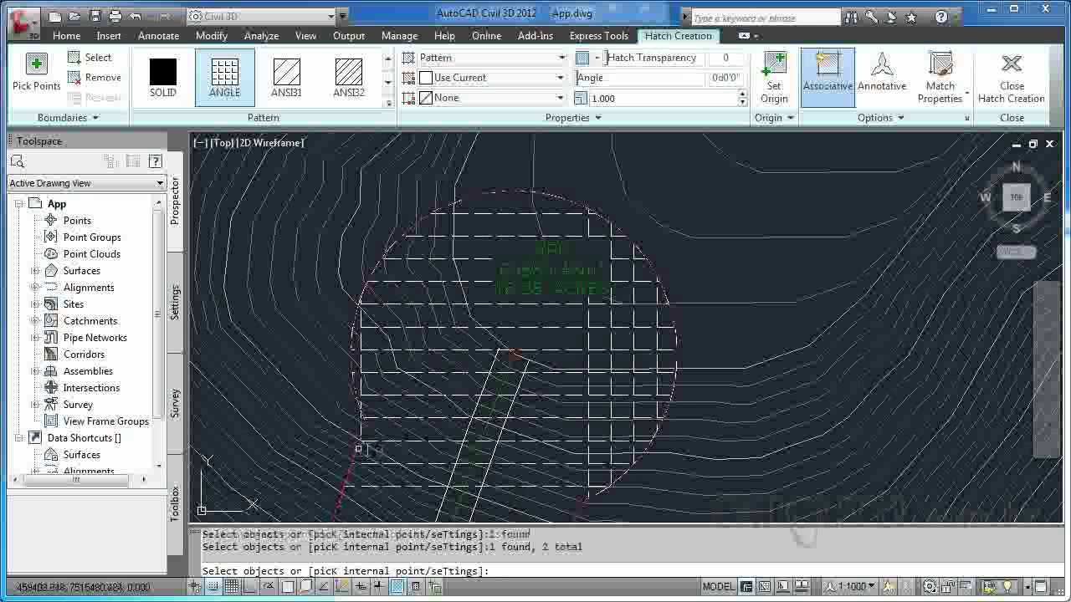
middle_click_drag(582, 470, 586, 304)
left_click(586, 303)
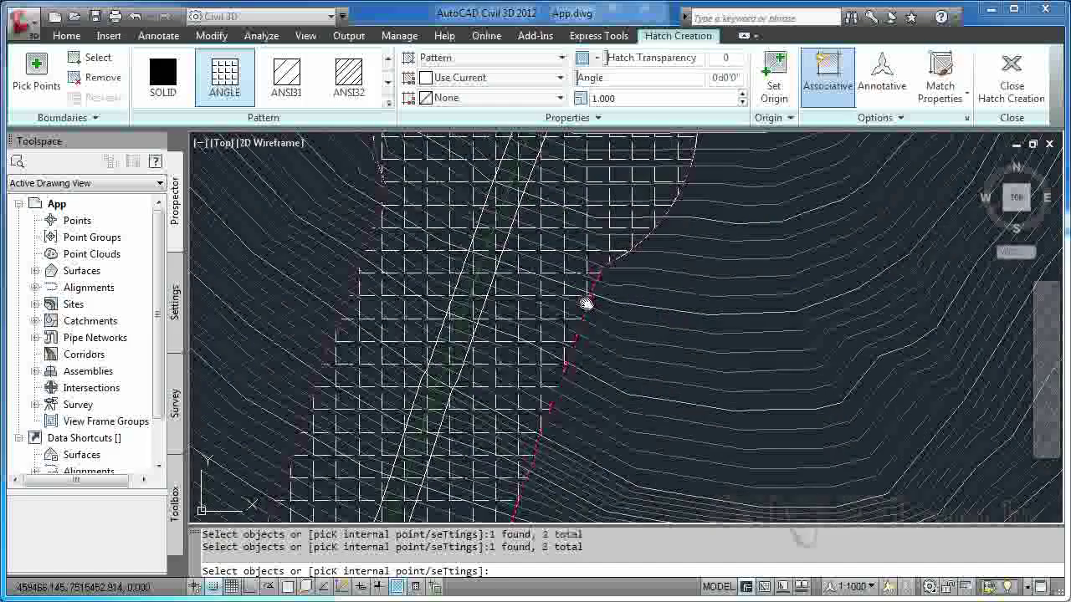
scroll(583, 304, "down", 3)
middle_click_drag(514, 310, 461, 264)
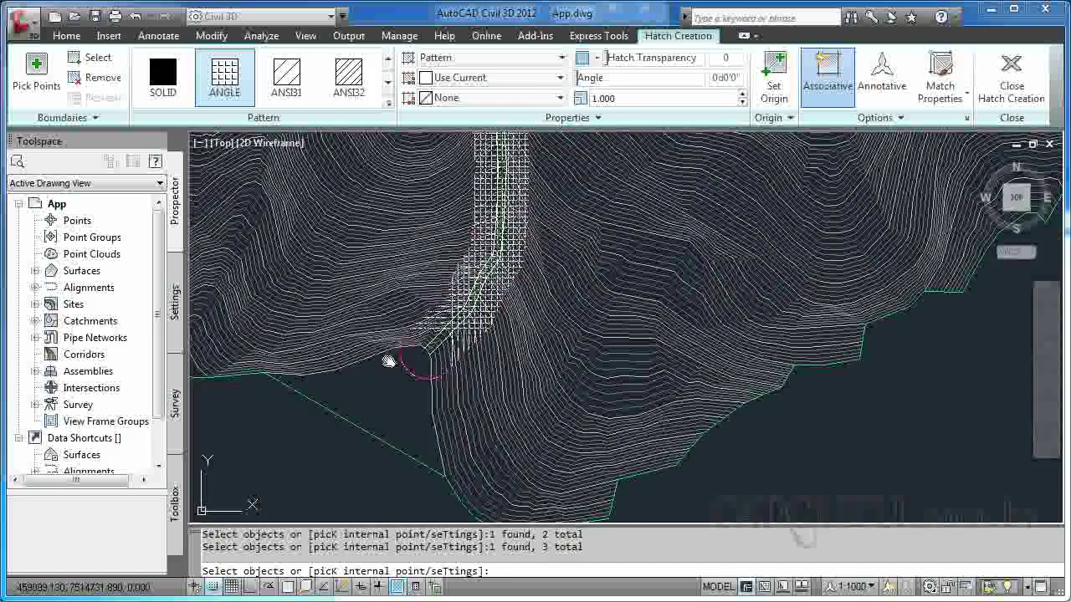
left_click(407, 362)
scroll(440, 431, "up", 3)
scroll(517, 289, "up", 5)
key("Escape")
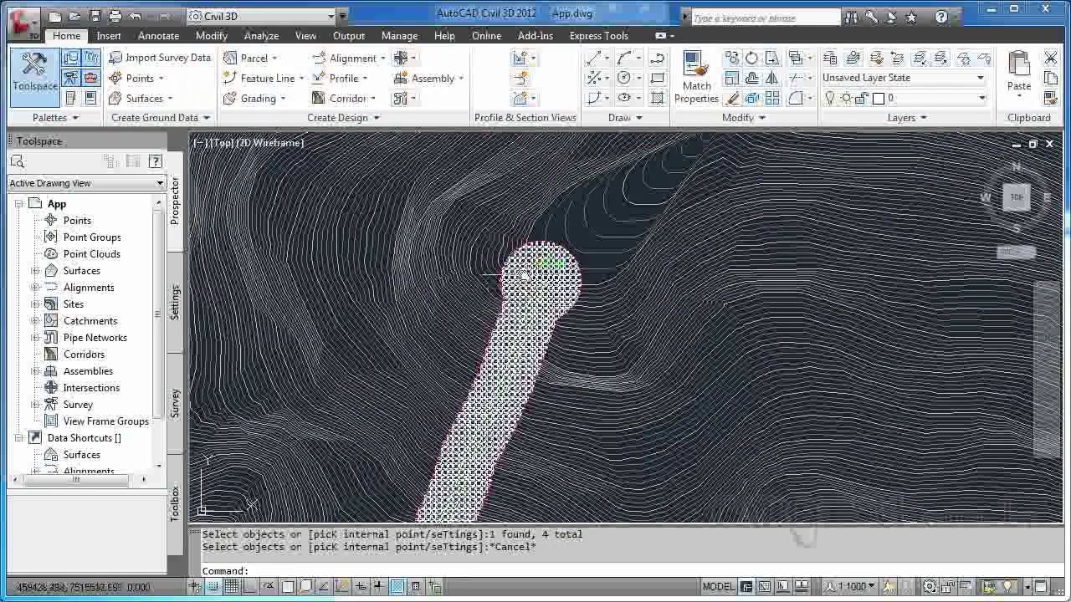
Step: Change the buffer hatch to the SOLID pattern and set its color to Cyan
left_click(510, 435)
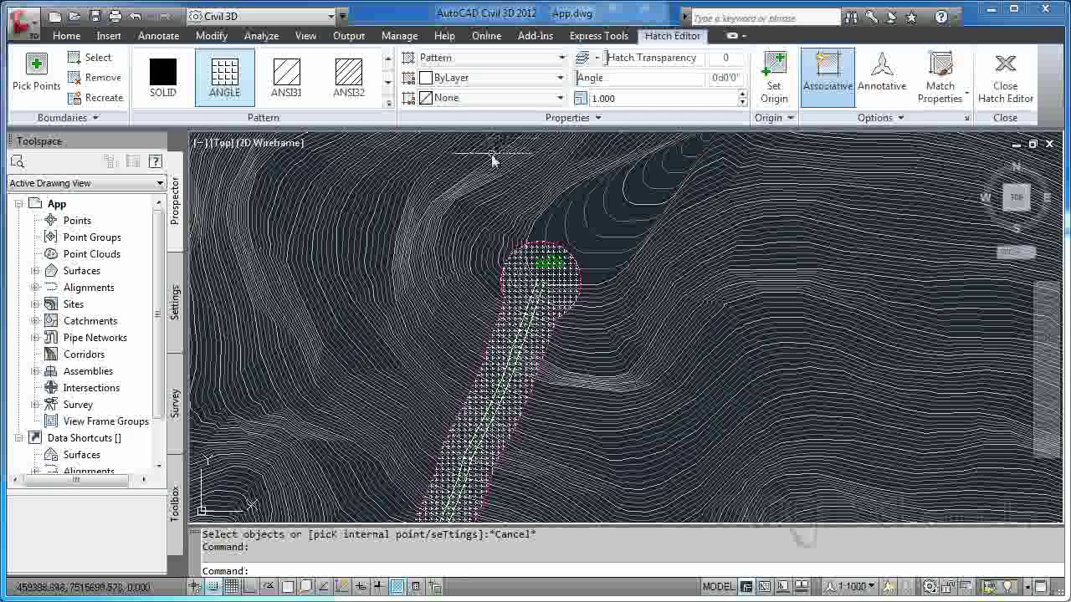
left_click(164, 81)
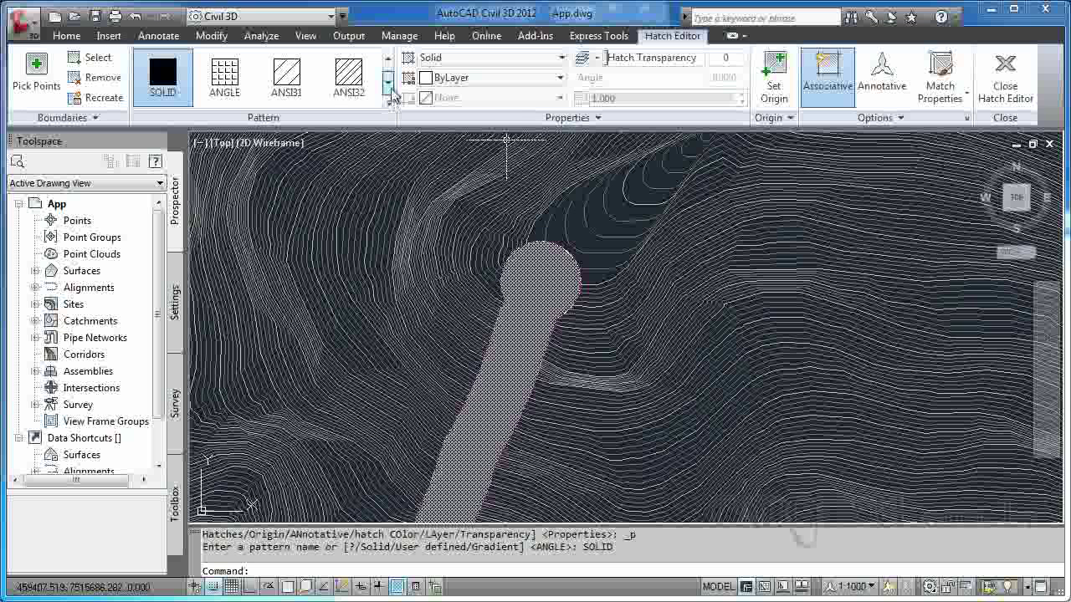
left_click(493, 77)
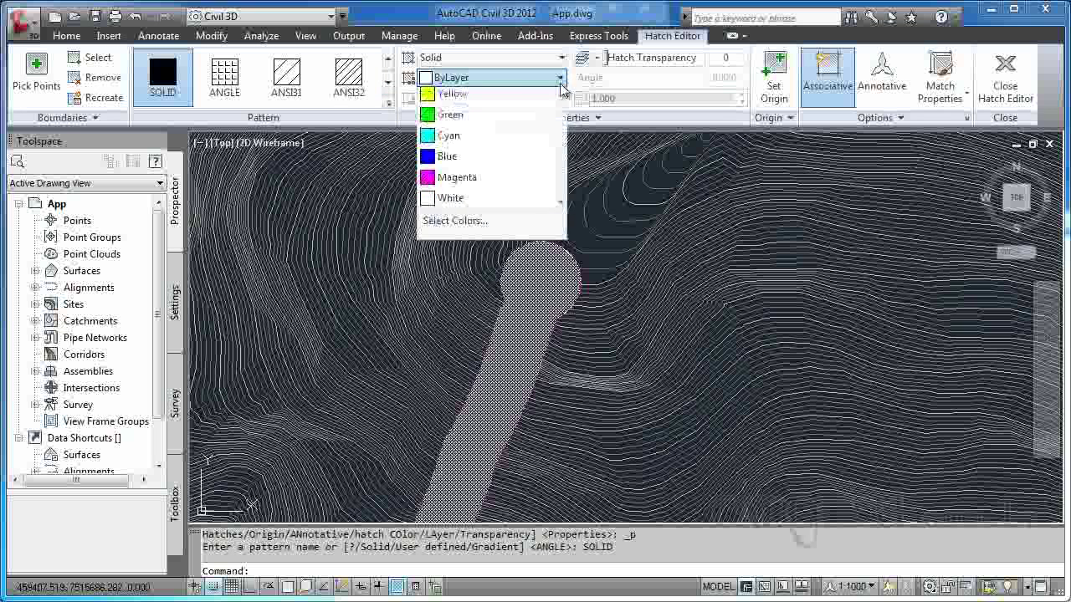
left_click(468, 202)
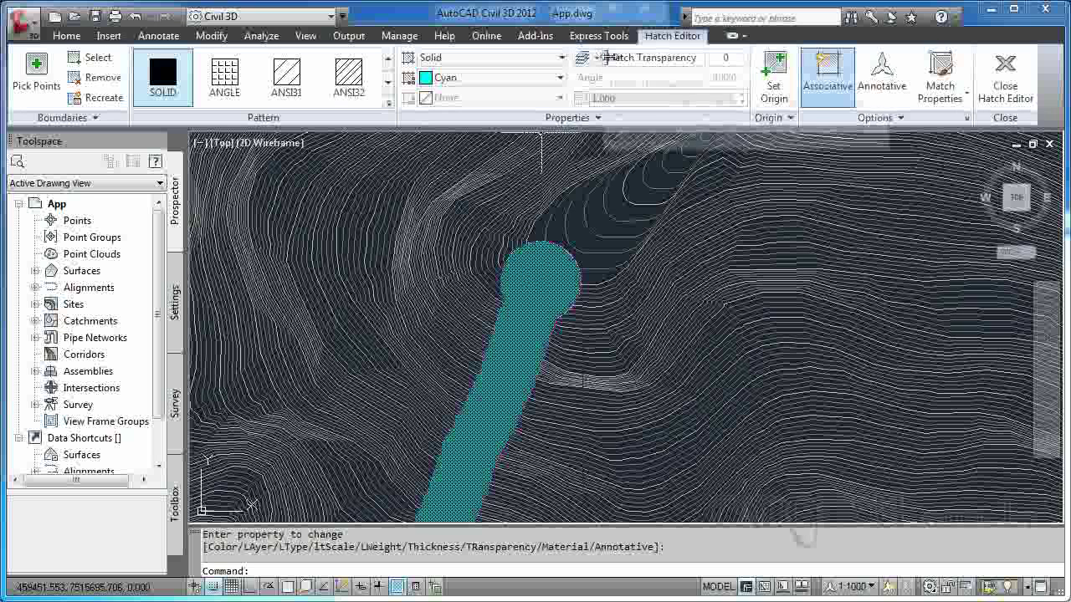
Step: Set the transparency of the solid buffer hatch to about 76 and finish editing it
left_click_drag(605, 57, 640, 56)
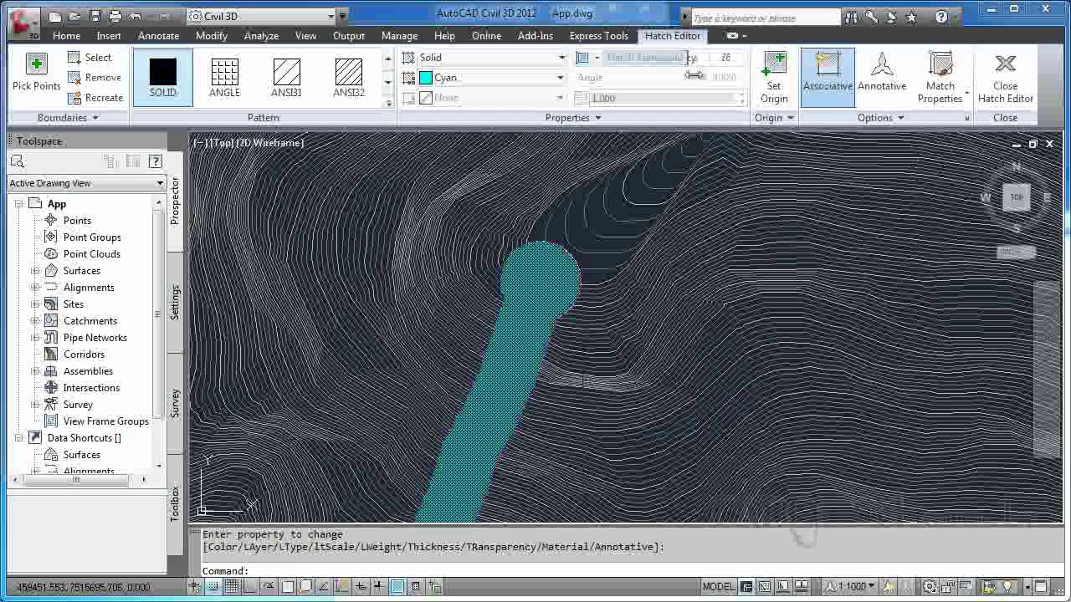
left_click(602, 233)
left_click(602, 233)
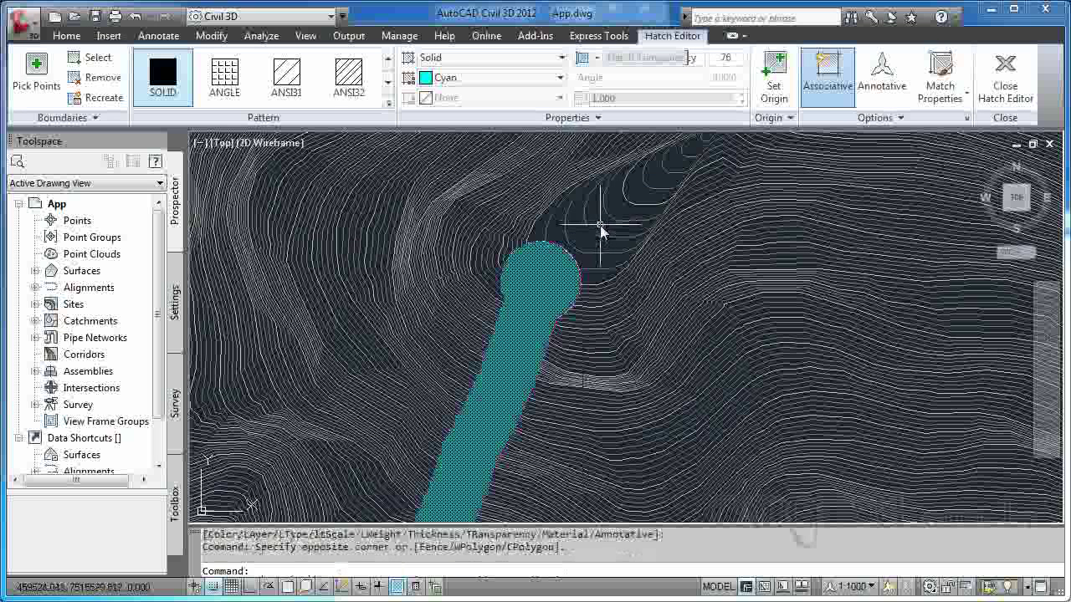
left_click(590, 245)
key("Return")
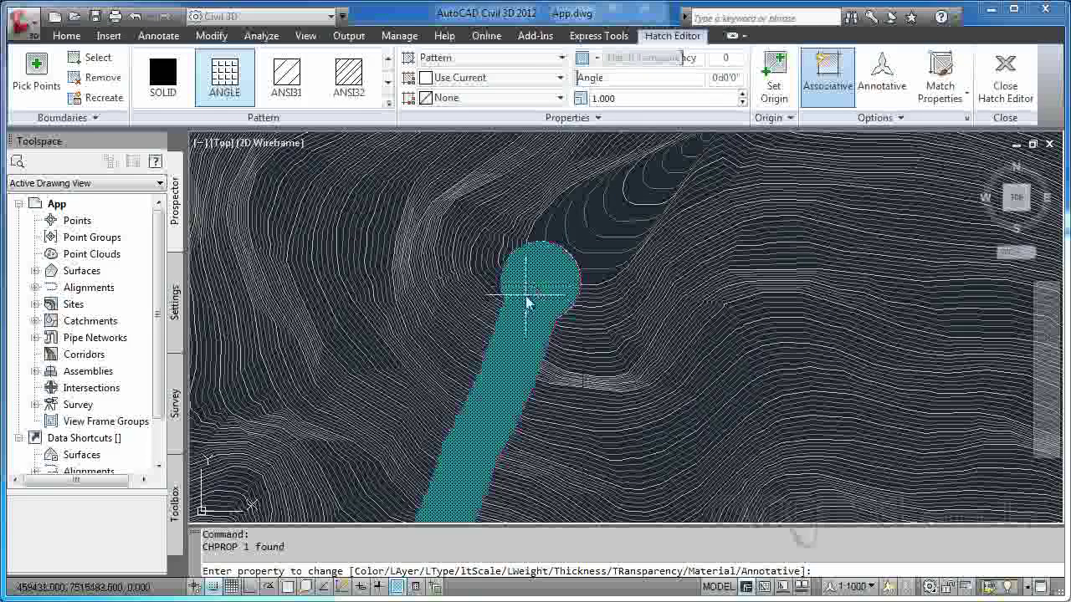
scroll(529, 297, "up", 6)
key("Escape")
Step: Examine the hatched parcel along the whole stream, from the labelled circular upper end to the rounded lower end
scroll(608, 269, "down", 5)
middle_click_drag(601, 282, 585, 375)
middle_click_drag(593, 323, 618, 224)
mouse_move(596, 400)
middle_mouse_down()
mouse_move(617, 347)
mouse_move(633, 227)
middle_mouse_up()
mouse_move(543, 382)
middle_mouse_down()
mouse_move(478, 298)
mouse_move(485, 280)
middle_mouse_up()
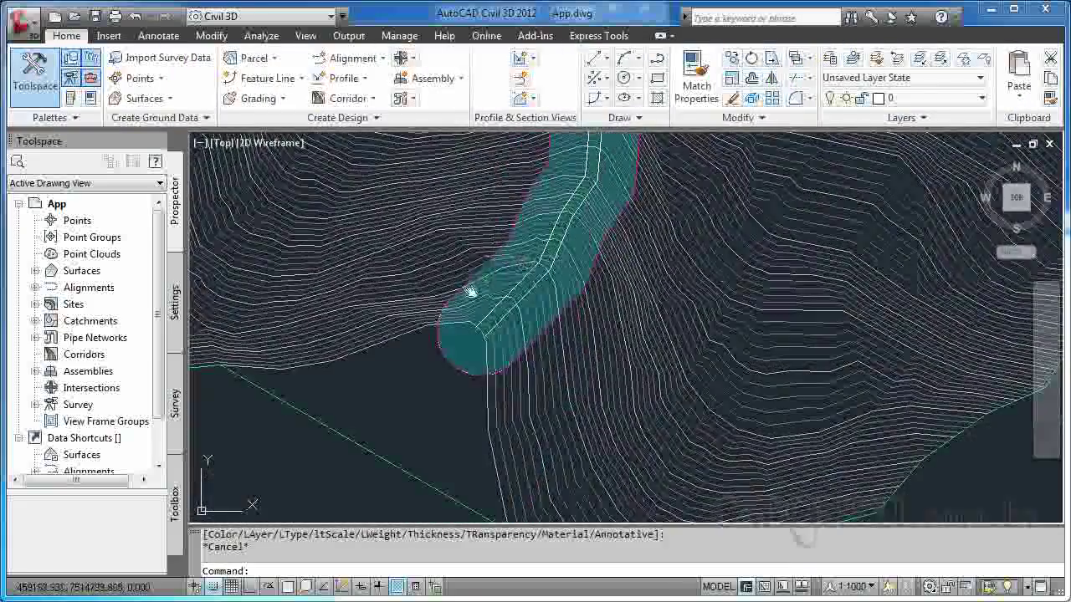
mouse_move(558, 259)
middle_mouse_down()
mouse_move(504, 454)
mouse_move(549, 364)
mouse_move(591, 359)
mouse_move(626, 192)
mouse_move(602, 299)
middle_mouse_up()
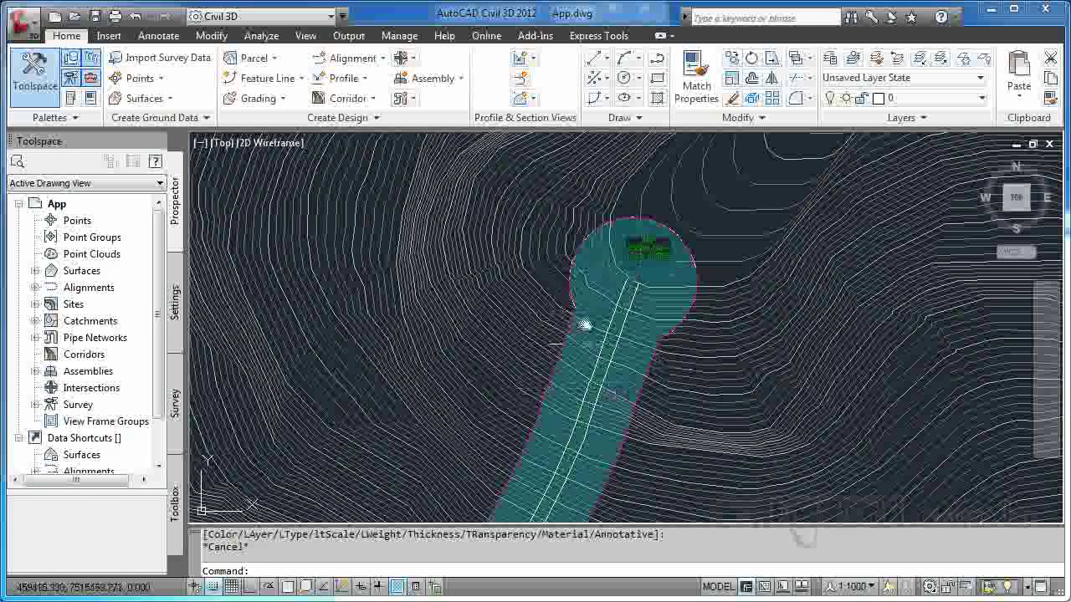
scroll(610, 390, "down", 5)
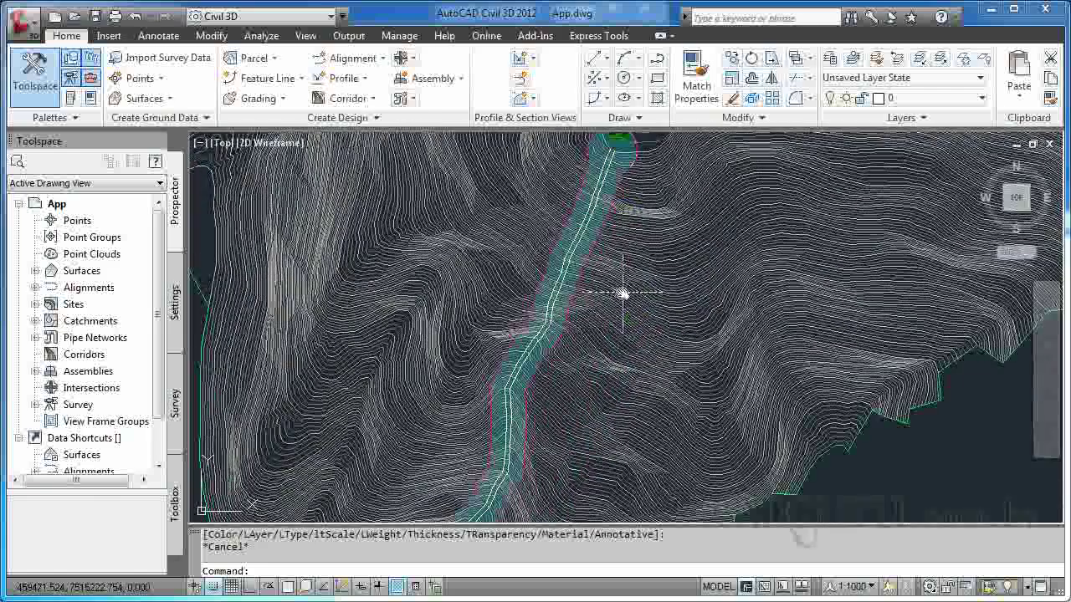
scroll(650, 303, "down", 2)
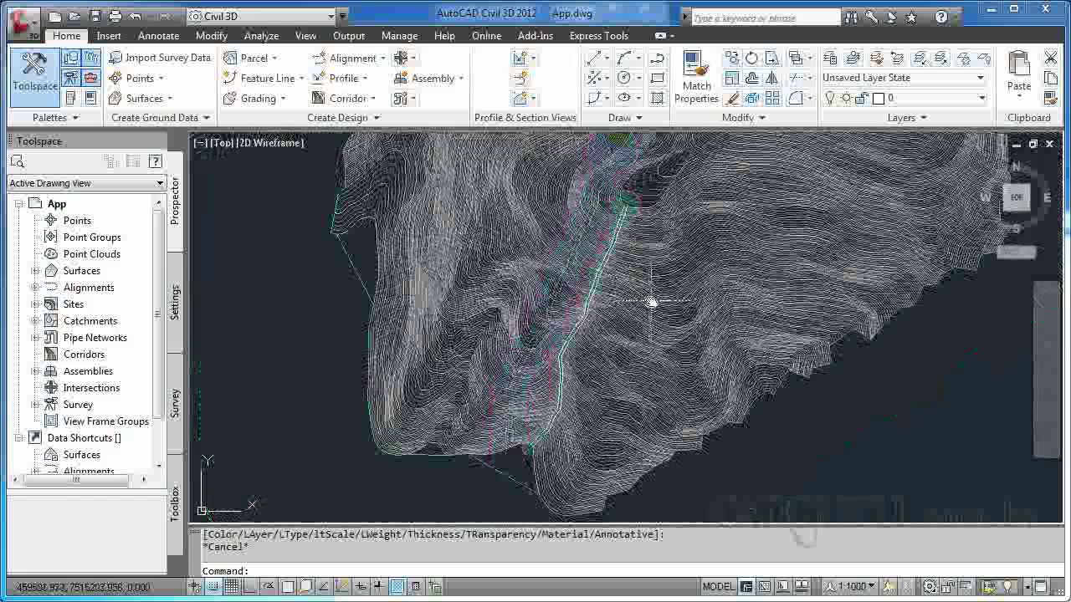
scroll(652, 247, "up", 5)
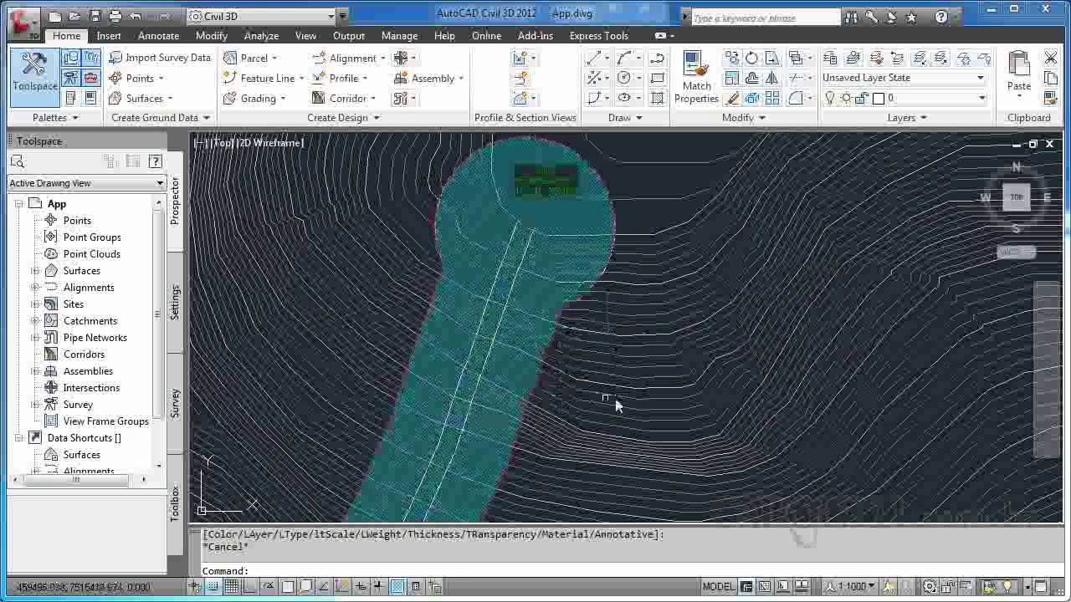
scroll(678, 309, "down", 3)
middle_click_drag(667, 387, 695, 292)
middle_click_drag(642, 445, 705, 247)
middle_click_drag(637, 385, 684, 221)
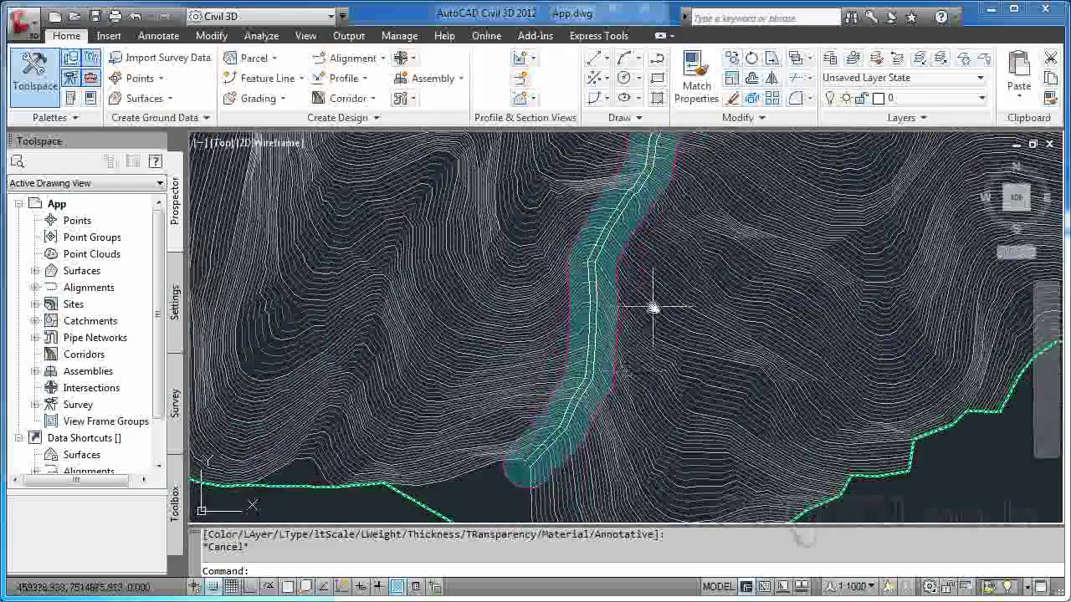
middle_click_drag(655, 307, 590, 459)
middle_click_drag(745, 283, 722, 508)
scroll(722, 509, "down", 2)
scroll(753, 327, "up", 3)
scroll(716, 351, "up", 1)
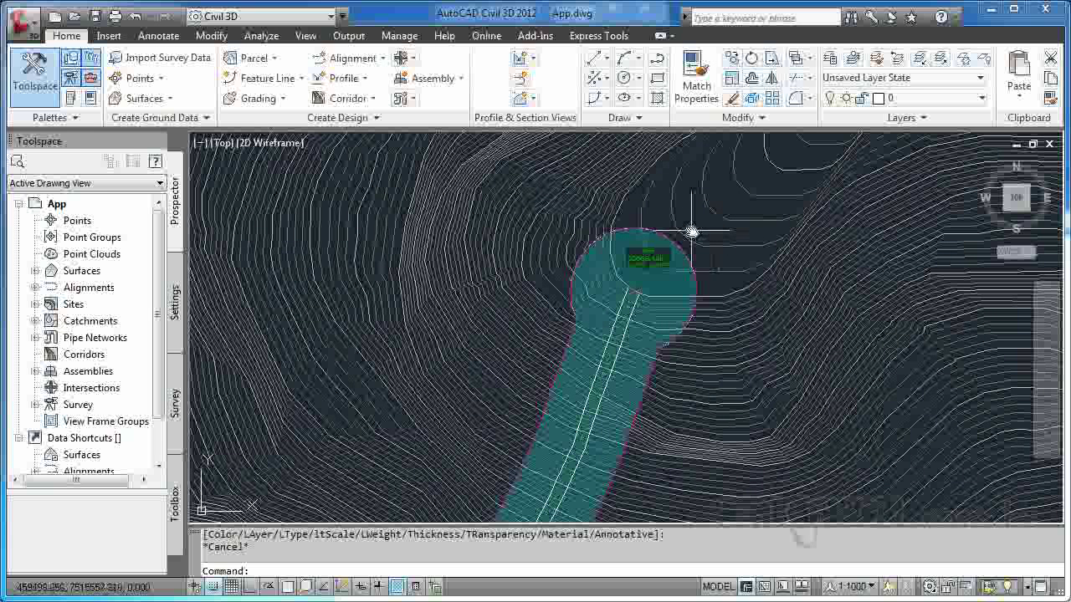
scroll(703, 238, "down", 3)
scroll(729, 267, "down", 1)
middle_click_drag(728, 305, 770, 243)
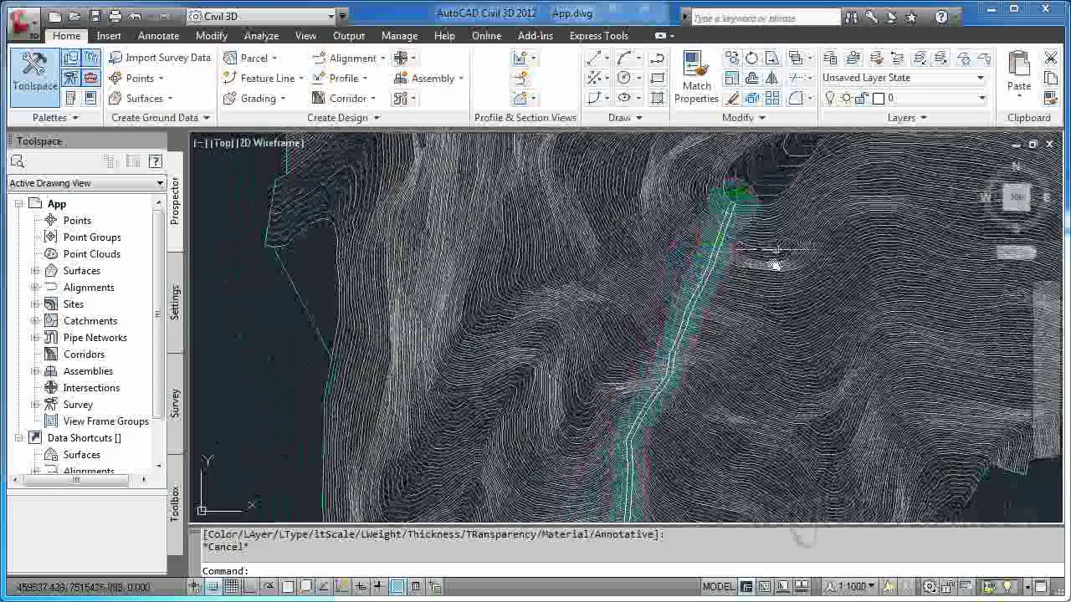
scroll(717, 341, "down", 2)
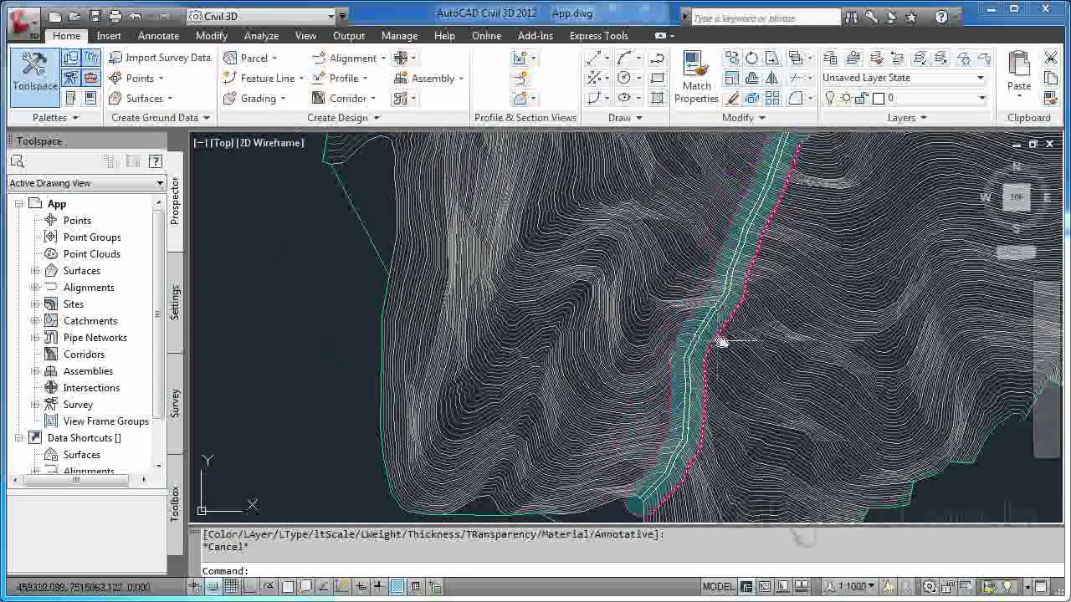
scroll(779, 293, "up", 3)
middle_click_drag(764, 517, 828, 517)
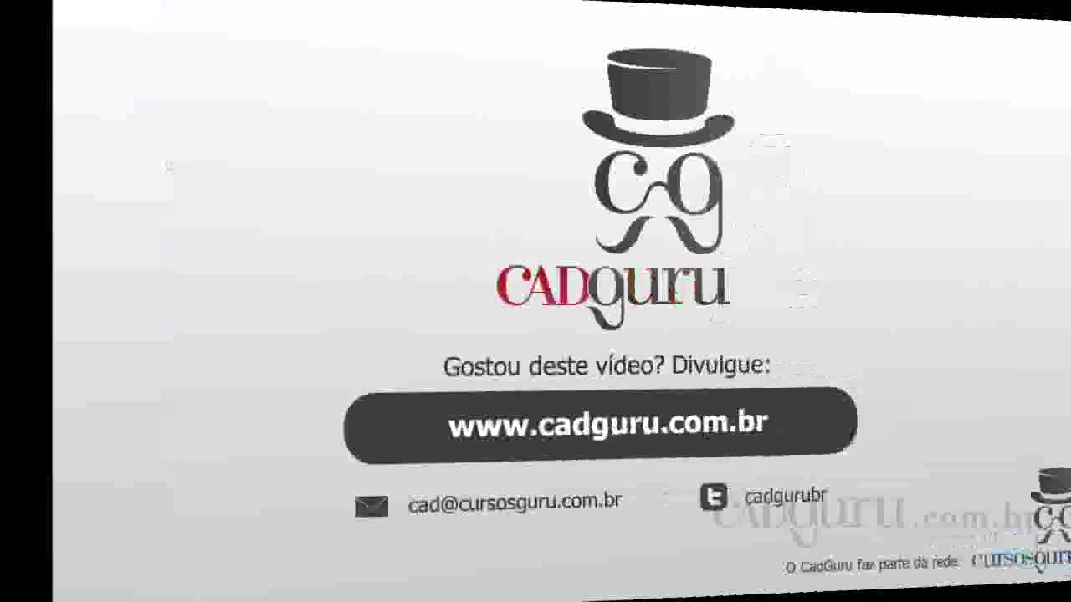